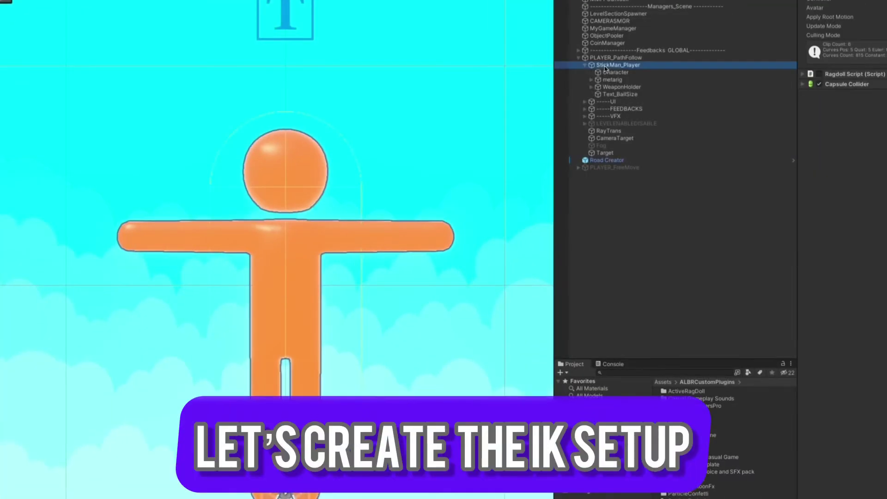
Create an empty child object named RIG_ARMS under StickMan_Player.
right_click(616, 67)
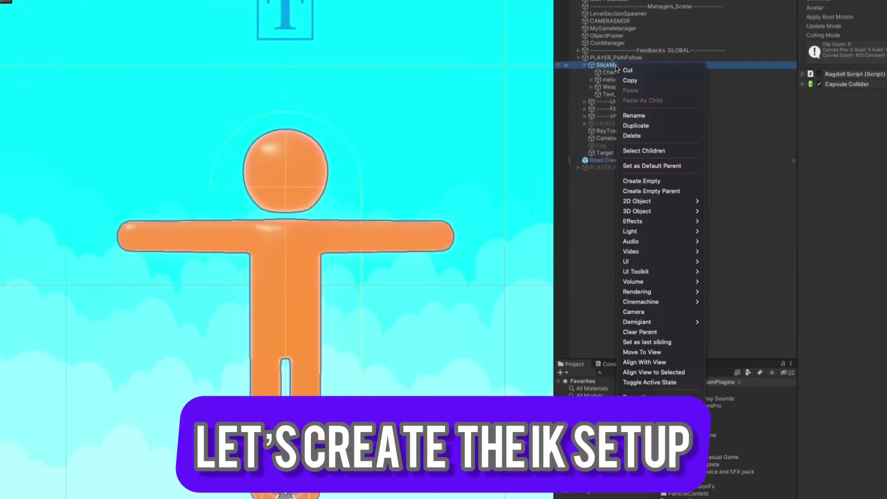
left_click(644, 181)
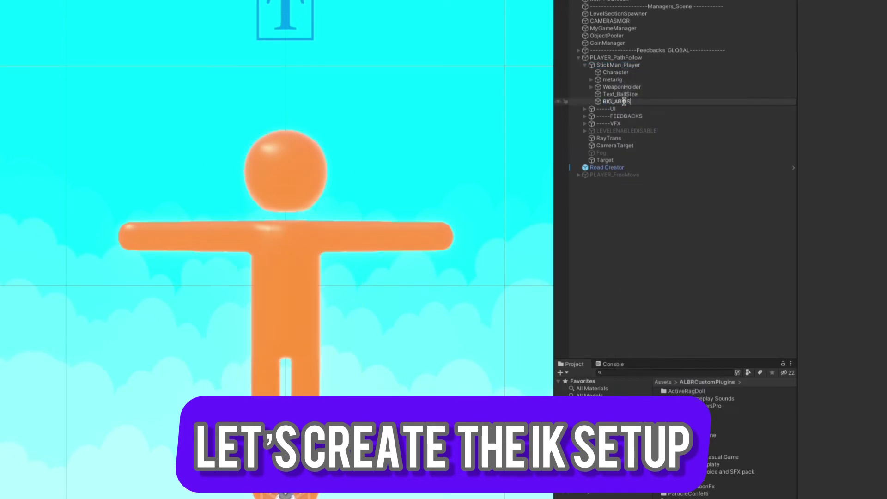
type("RIG_ARMS")
key("Return")
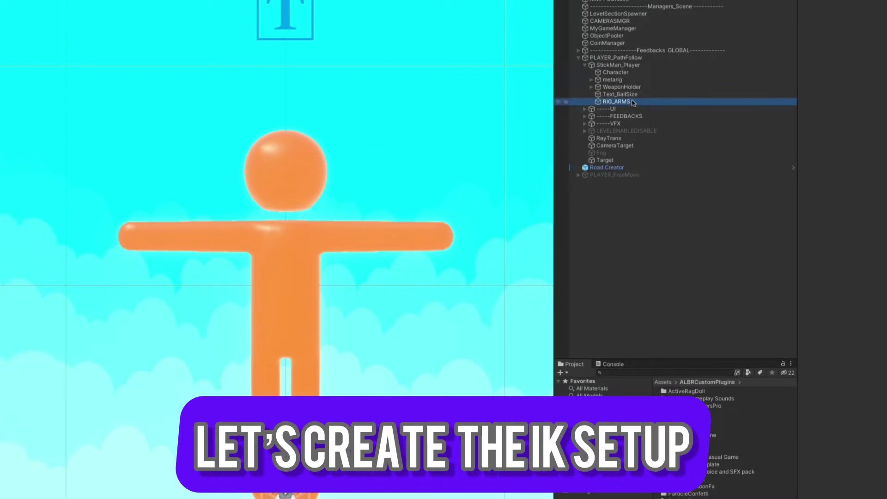
Create two empty child objects named L_ARM and R_ARM under RIG_ARMS.
right_click(627, 103)
left_click(645, 214)
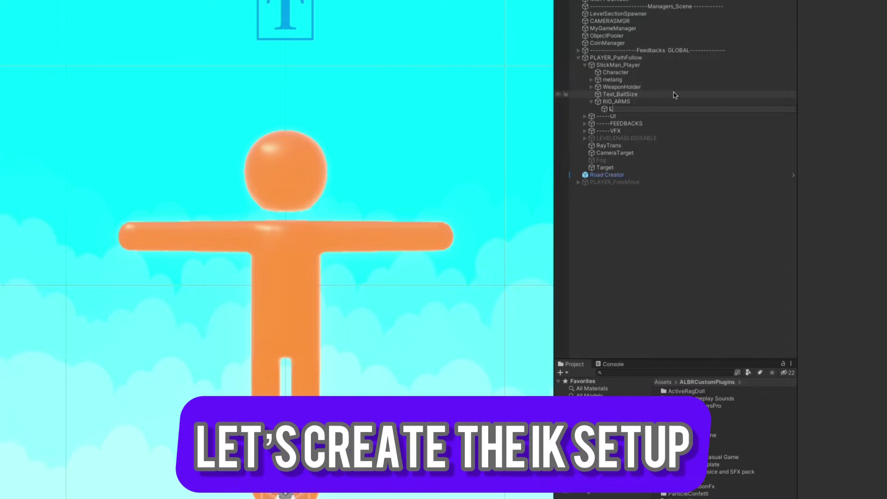
type("L_ARM")
key("Return")
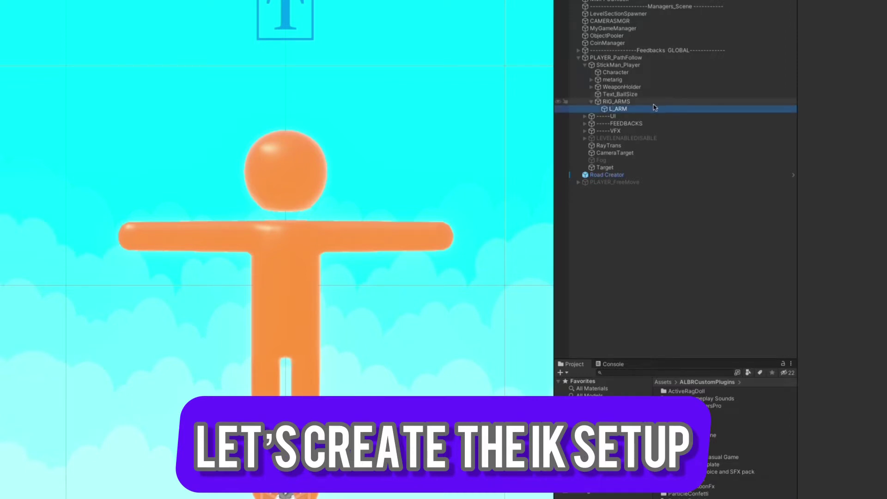
right_click(619, 103)
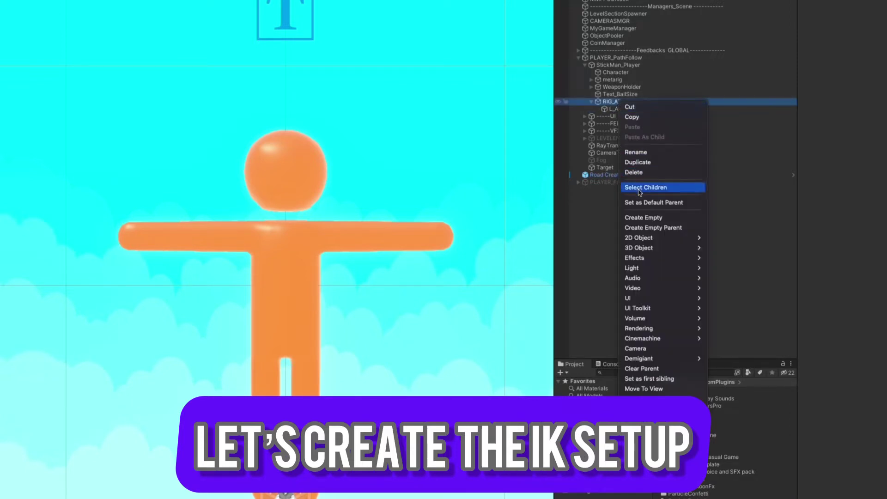
left_click(645, 217)
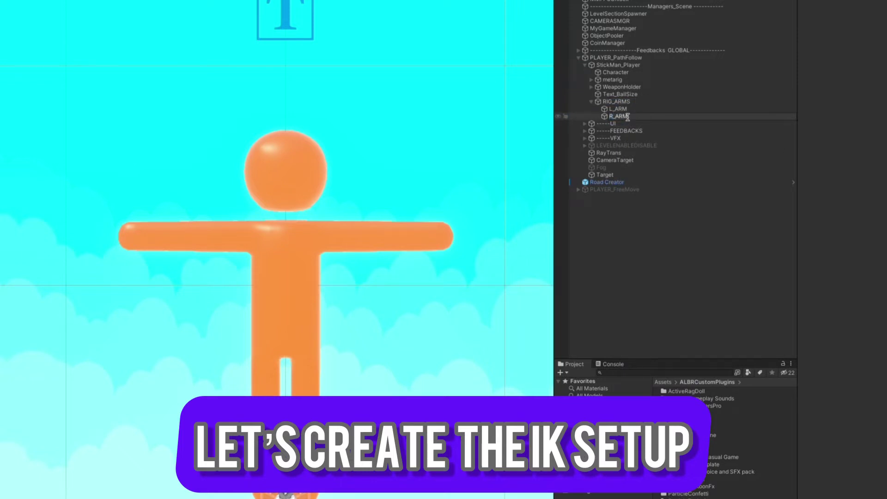
type("R_ARM")
key("Return")
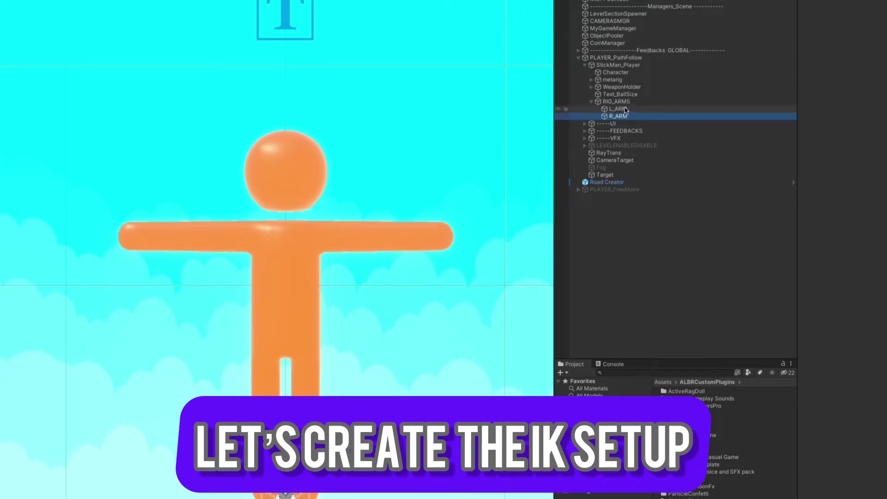
Place L_ARM at the character's left shoulder joint and R_ARM at the right shoulder joint.
left_click(619, 109)
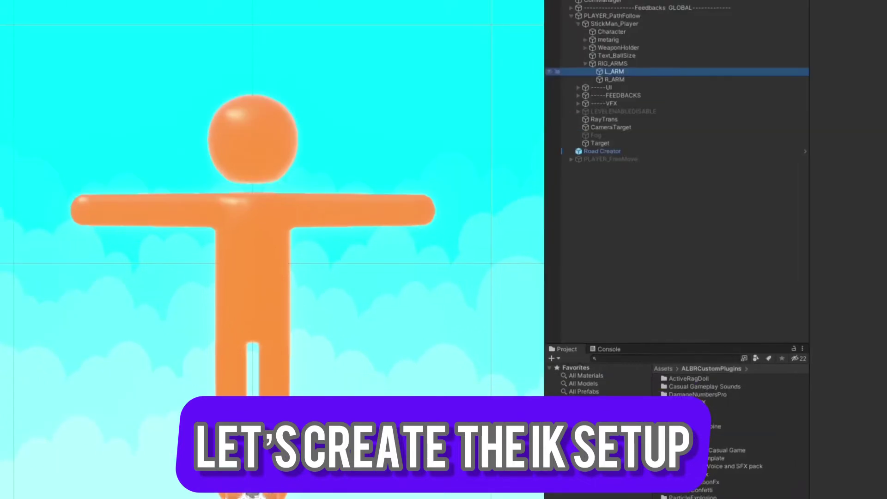
left_click_drag(286, 481, 260, 239)
left_click_drag(226, 214, 219, 210)
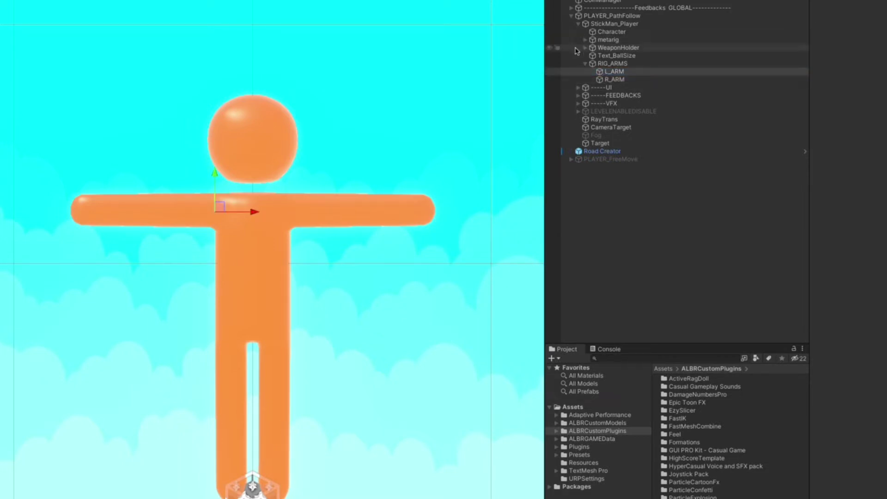
left_click(615, 79)
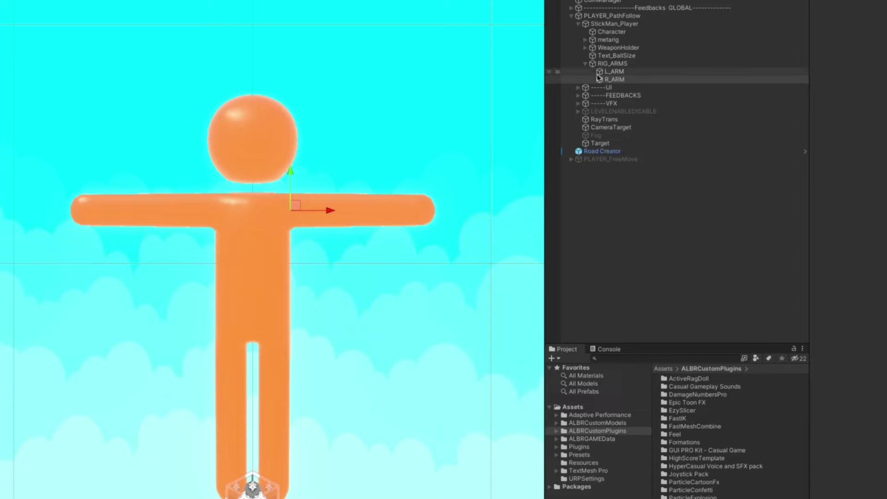
left_click(613, 72)
left_click(608, 64)
Create an empty child named Target under L_ARM and move it to the hand end of the left arm.
left_click(606, 73)
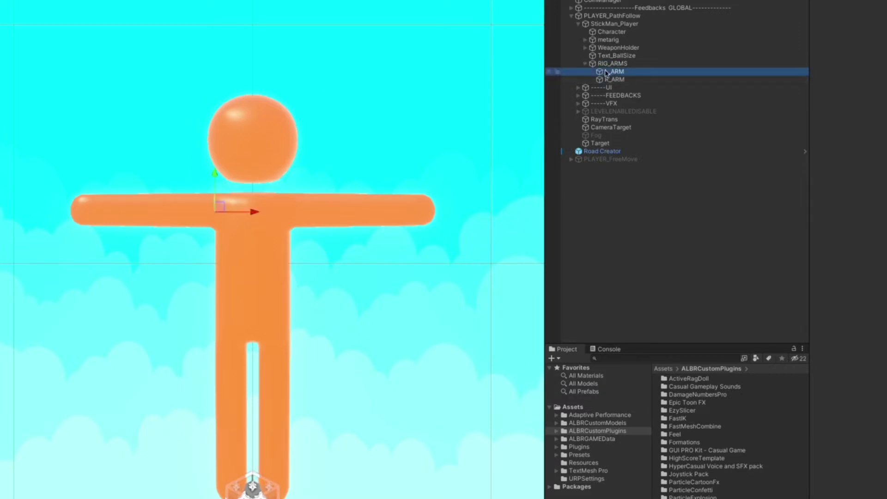
right_click(619, 71)
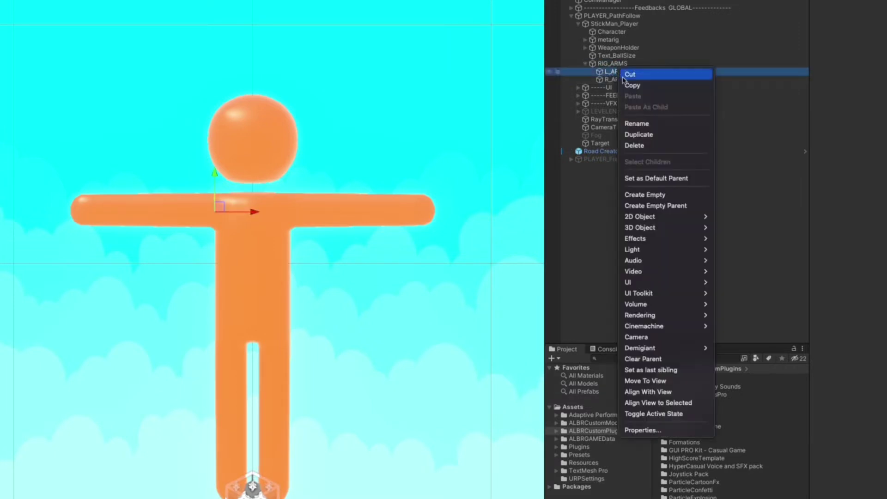
key("Return")
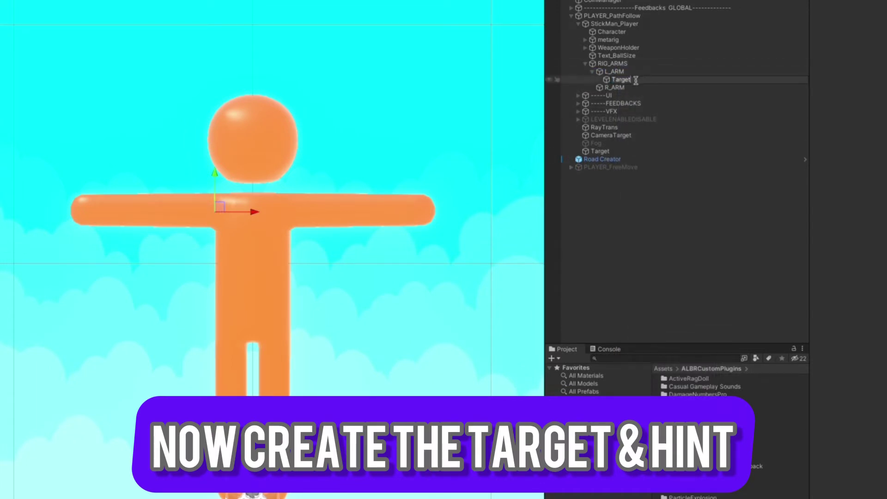
key("Return")
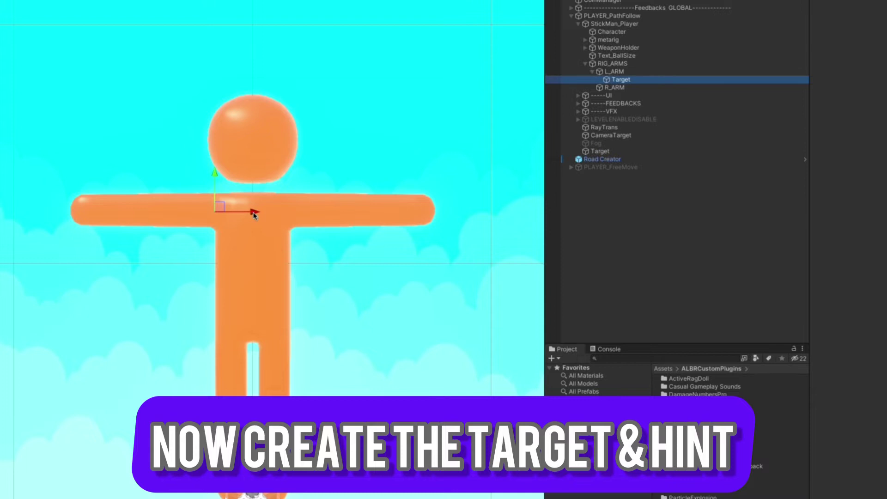
left_click_drag(254, 215, 129, 213)
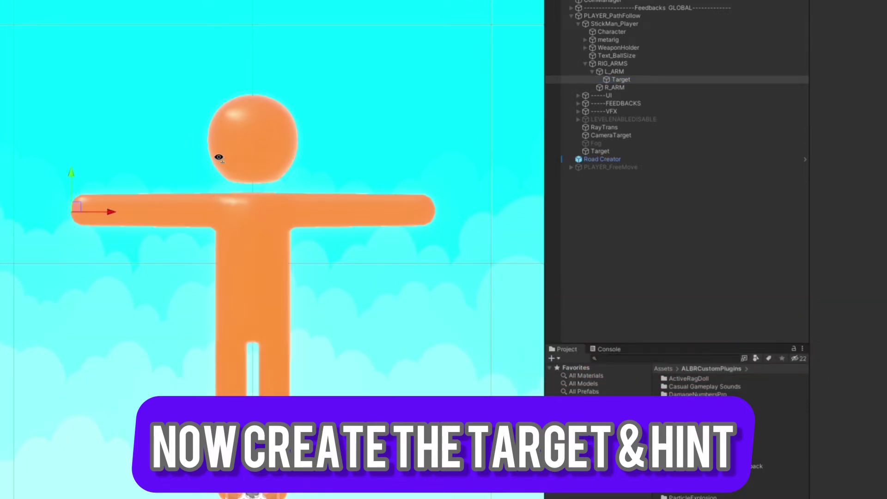
left_click_drag(219, 157, 113, 273, "alt")
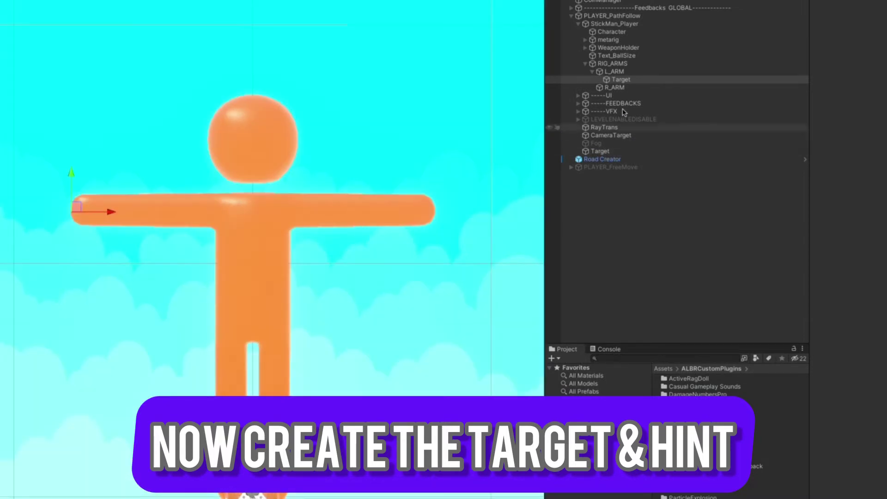
Create an empty child named Hint under L_ARM and position it near the elbow in the middle of the left arm.
right_click(619, 73)
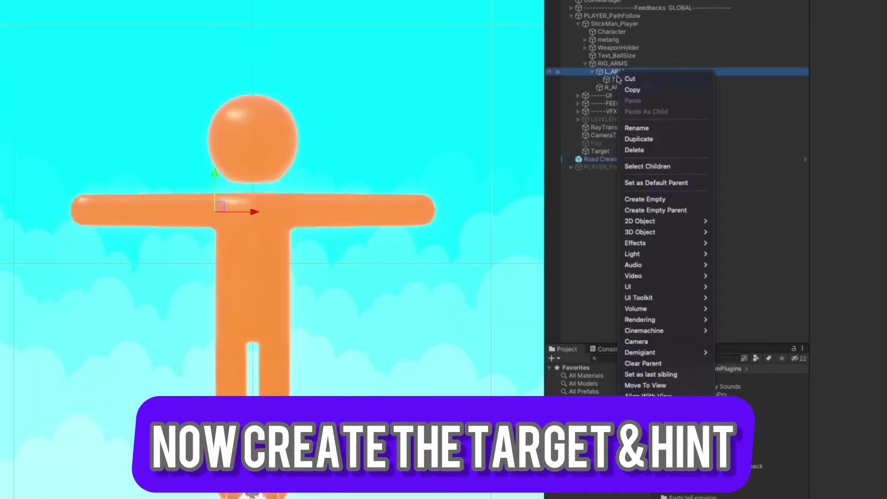
left_click(640, 200)
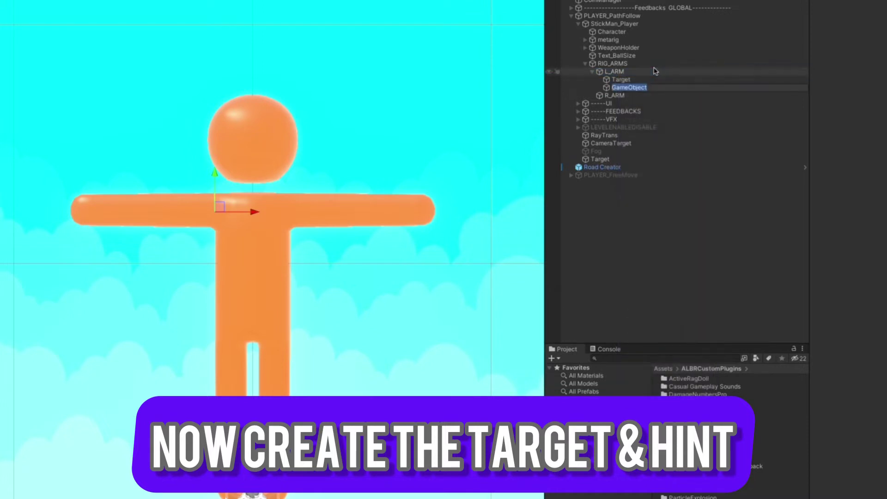
type("Hint")
key("Return")
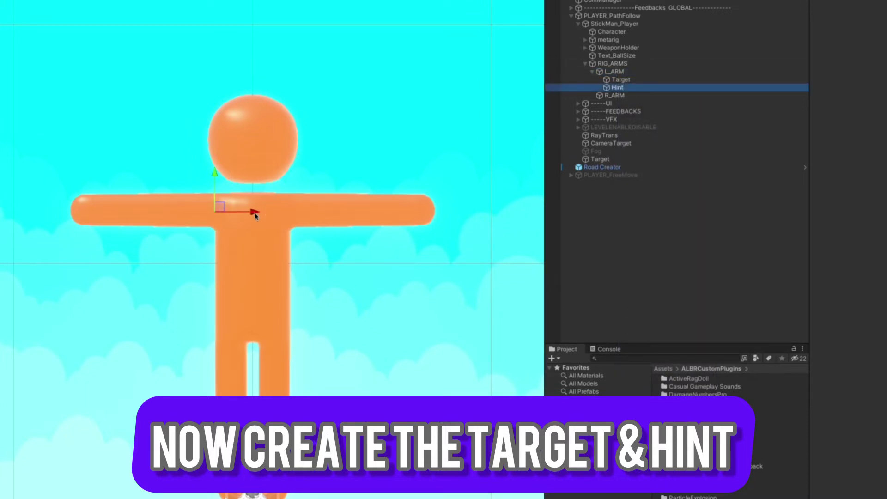
left_click_drag(219, 181, 100, 234, "alt")
left_click_drag(178, 220, 179, 220)
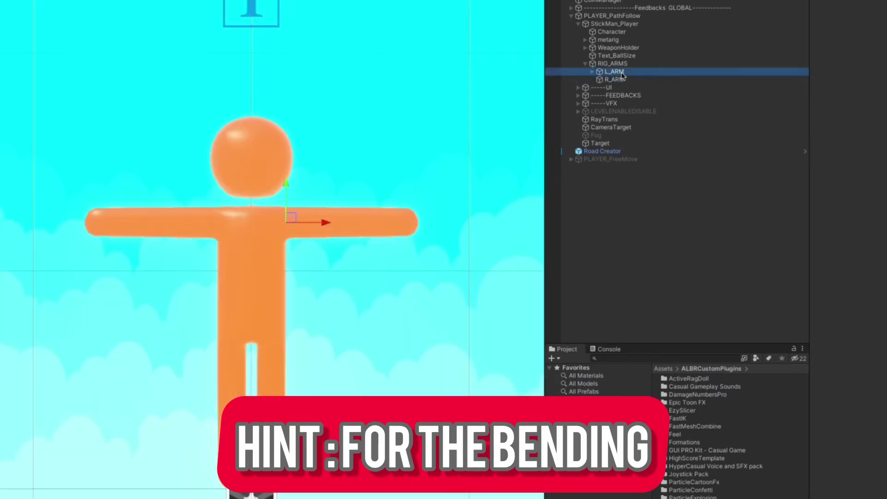
Duplicate L_ARM's Target and Hint objects and make the copies children of R_ARM.
left_click(621, 79)
left_click(618, 87, "ctrl")
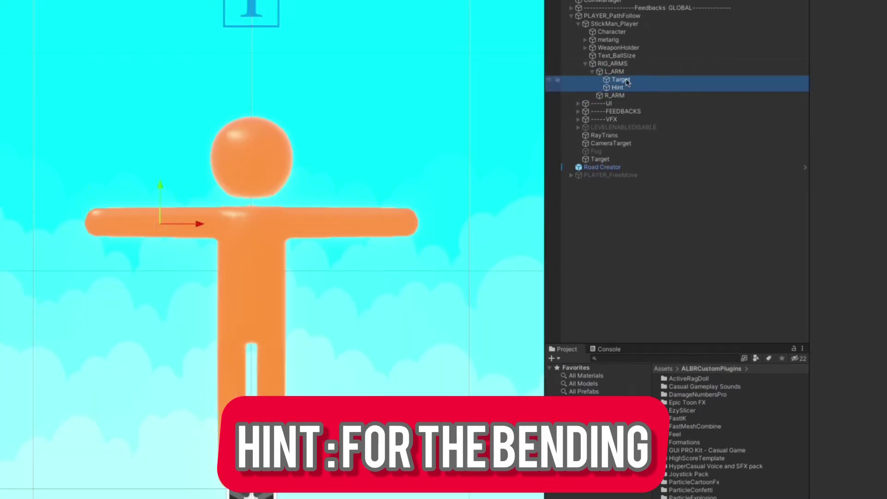
right_click(627, 87)
left_click(634, 150)
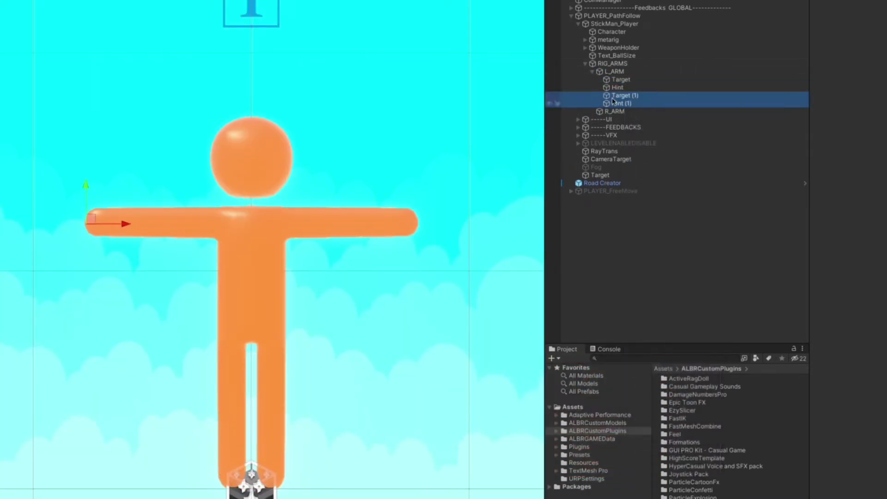
left_click_drag(611, 112, 615, 113)
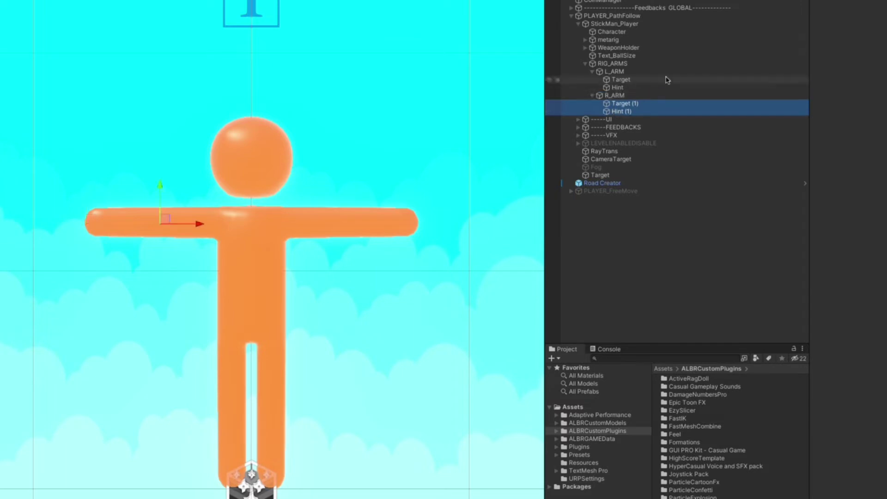
Rename the Target copy under R_ARM to Target, with the L_ARM group collapsed.
left_click(615, 97)
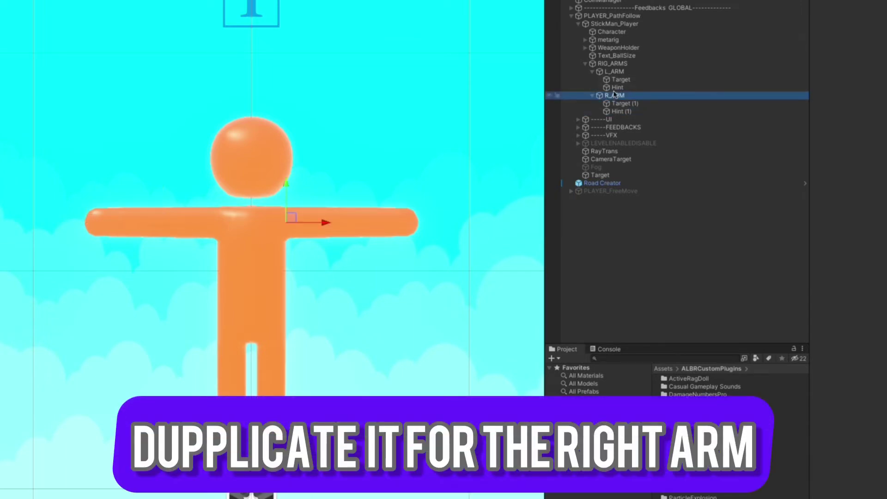
left_click(610, 72)
key("Left")
left_click(625, 88)
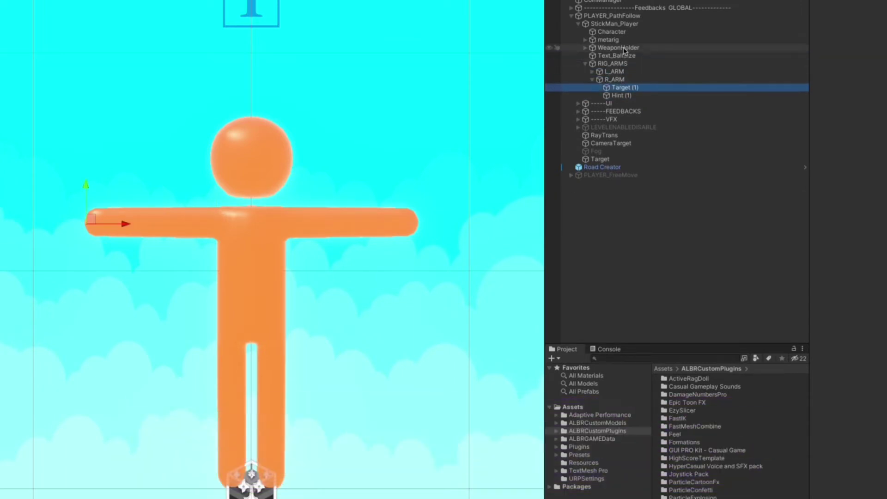
left_click(629, 88)
key("BackSpace")
key("BackSpace")
key("BackSpace")
key("BackSpace")
key("Return")
Rename the Hint copy under R_ARM to Hint.
left_click(629, 95)
left_click(630, 95)
left_click(650, 96)
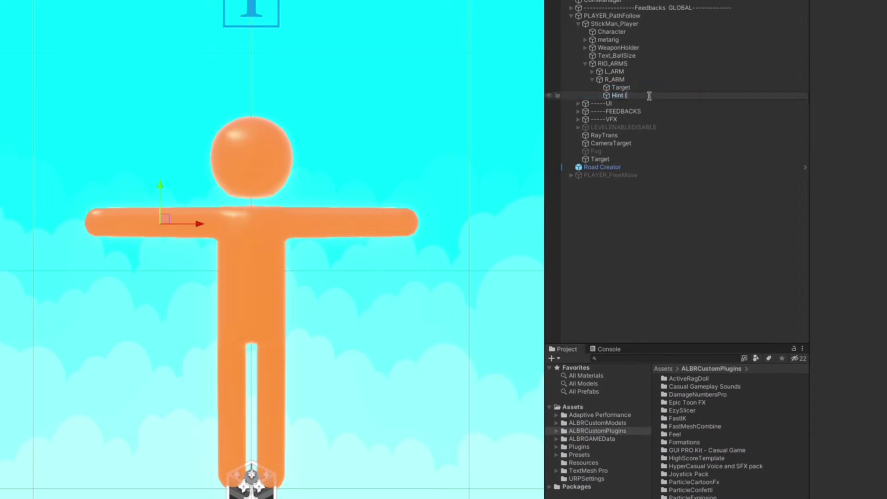
key("BackSpace")
key("BackSpace")
key("BackSpace")
key("BackSpace")
key("Return")
Move R_ARM's Hint and Target over to the character's right arm, and collapse the R_ARM group.
left_click_drag(166, 218, 419, 219)
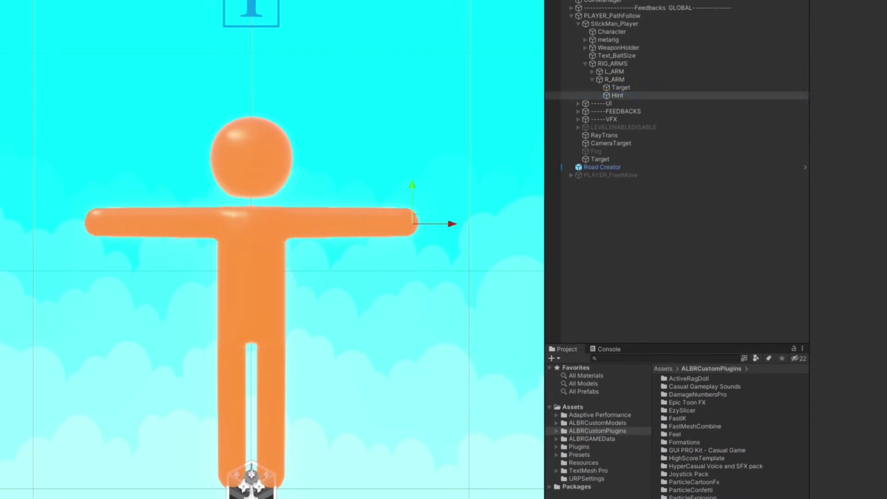
left_click(621, 87)
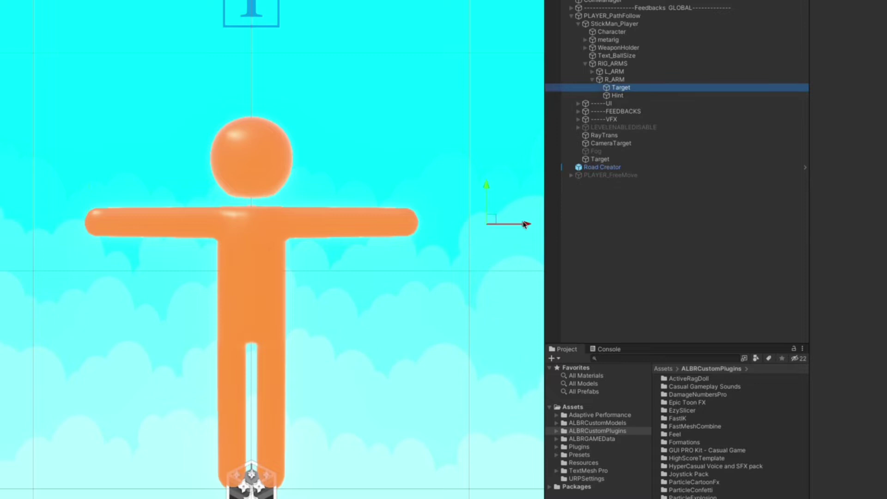
left_click(617, 95)
key("2")
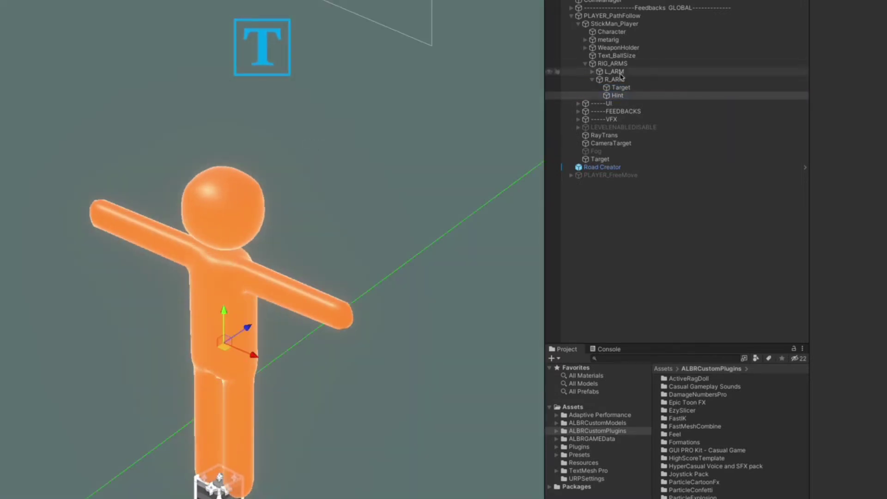
left_click(619, 88)
key("2")
left_click(609, 80)
left_click(592, 79)
key("Left")
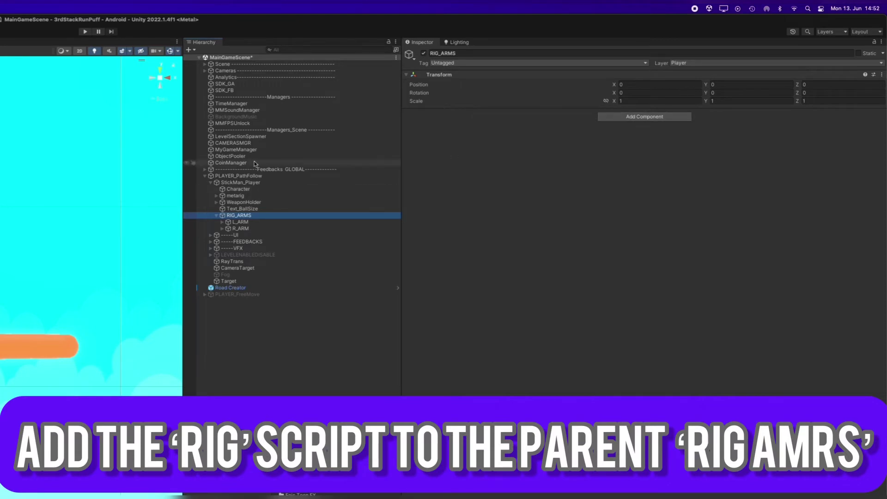
Add a Rig component to the RIG_ARMS object.
left_click(622, 117)
type("ru")
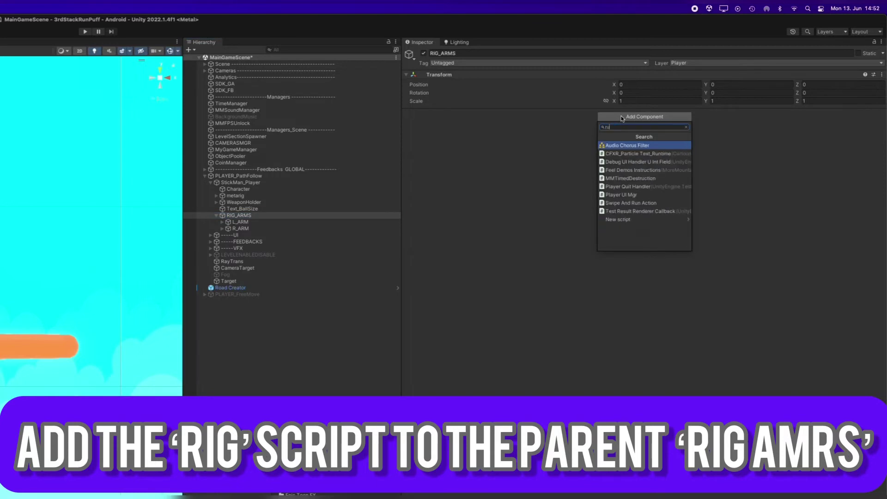
key("BackSpace")
type("ig")
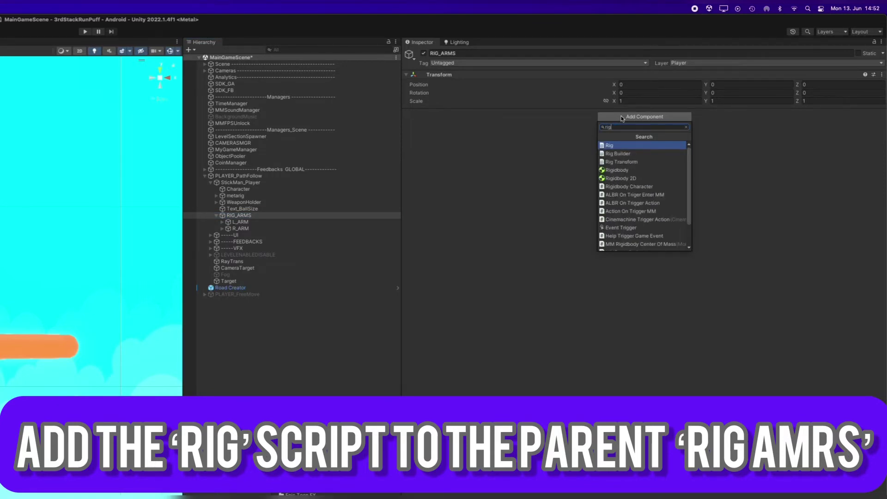
key("Return")
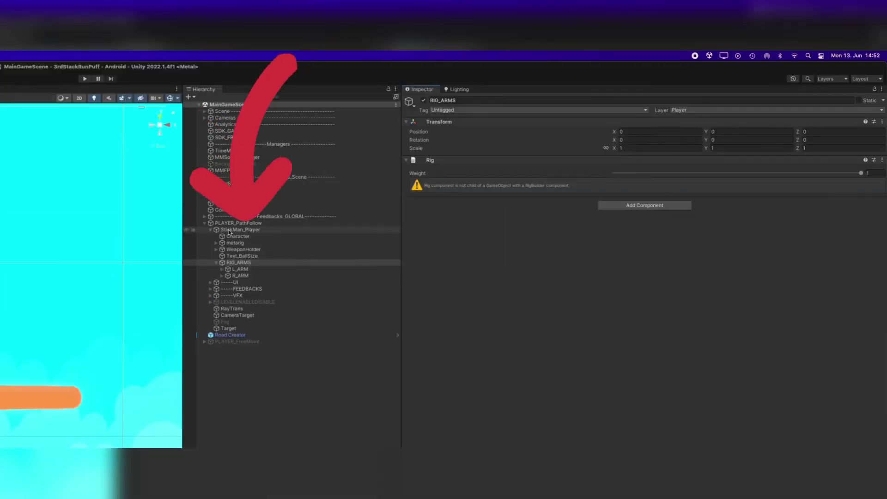
Add a Rig Builder component to StickMan_Player and assign RIG_ARMS as its rig layer.
left_click(240, 182)
left_click(620, 211)
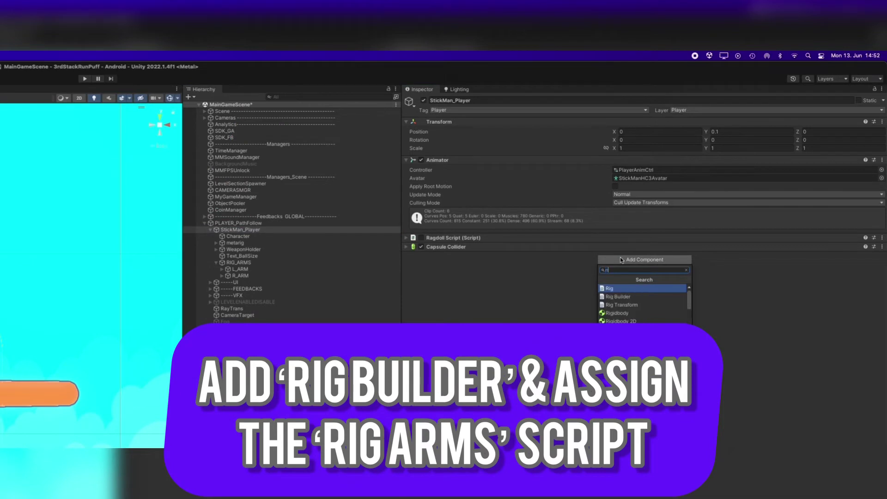
type("rig builder")
key("Return")
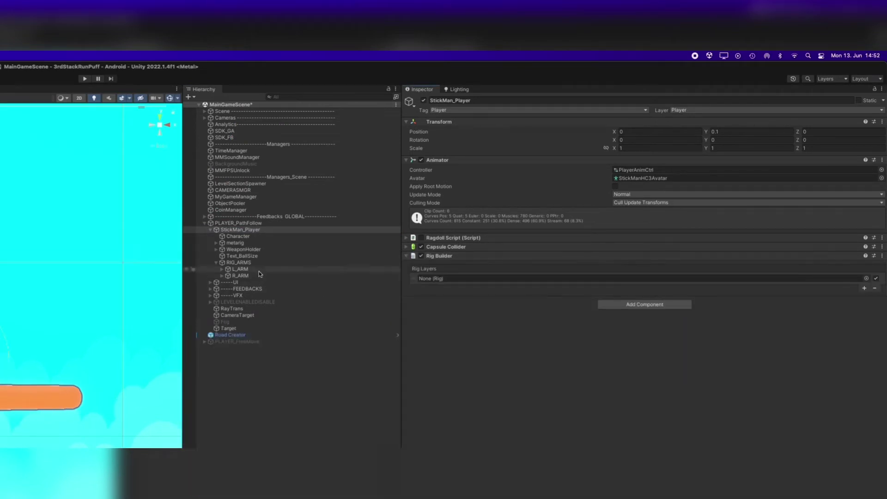
left_click_drag(253, 263, 481, 278)
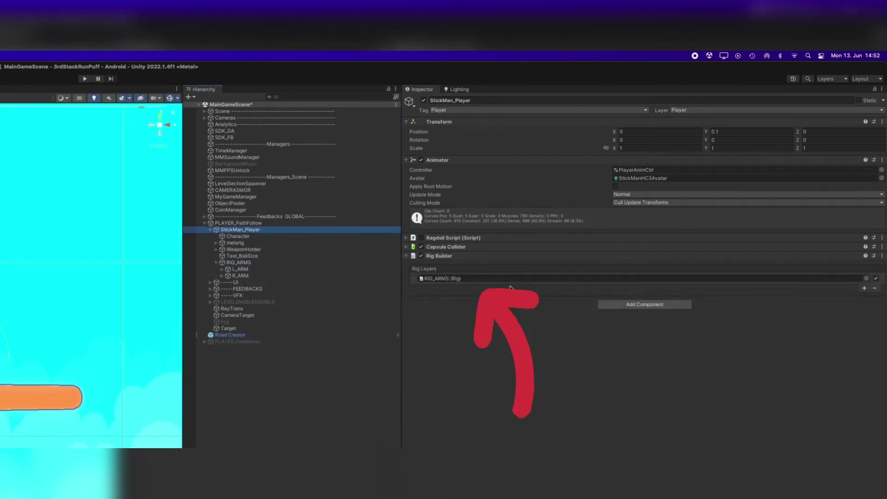
Add a Two Bone IK Constraint component to the L_ARM object.
left_click(238, 262)
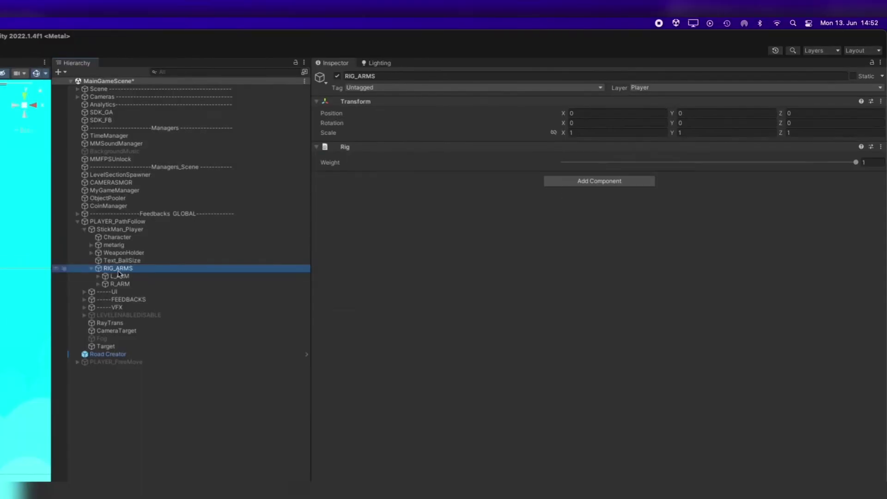
left_click(236, 270)
left_click(561, 155)
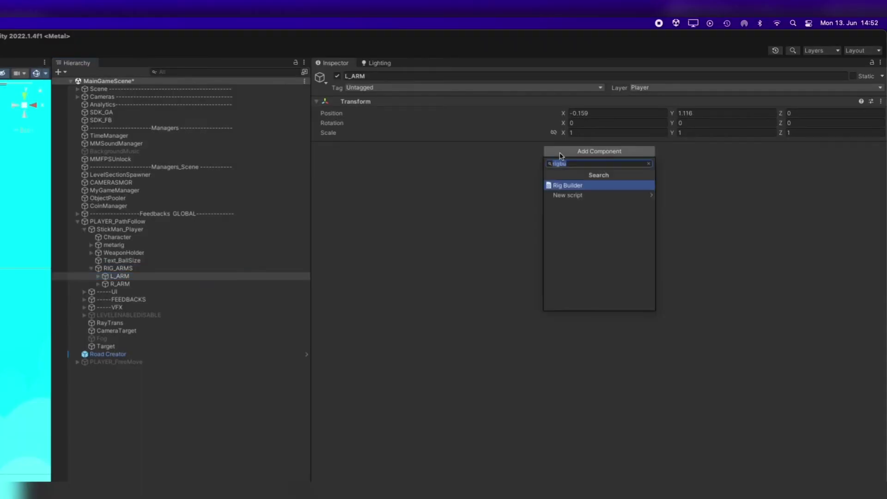
type("zo")
key("BackSpace")
key("BackSpace")
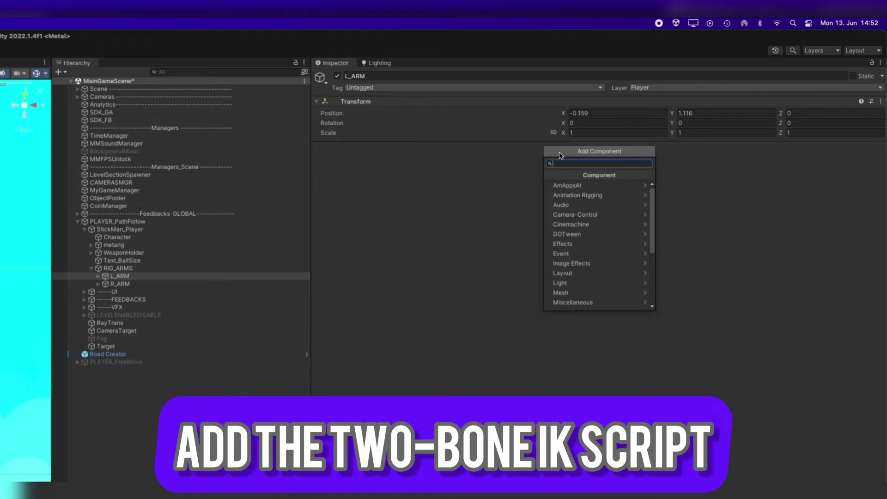
type("two")
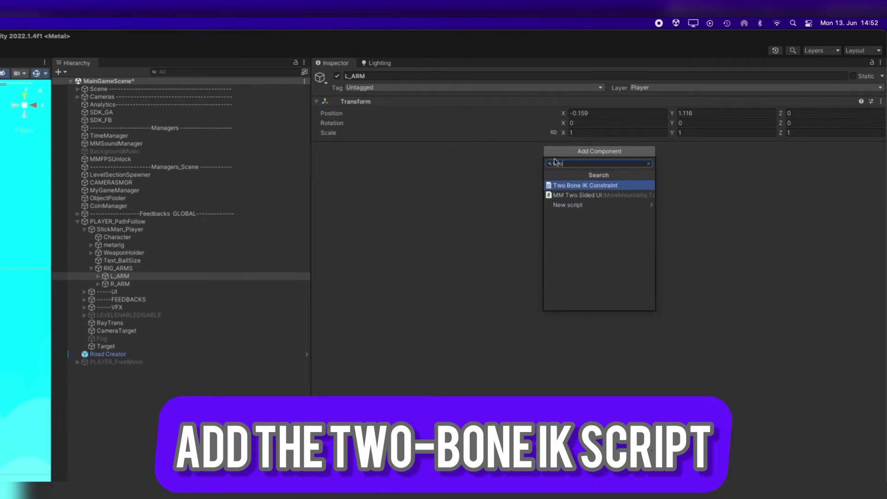
left_click(564, 187)
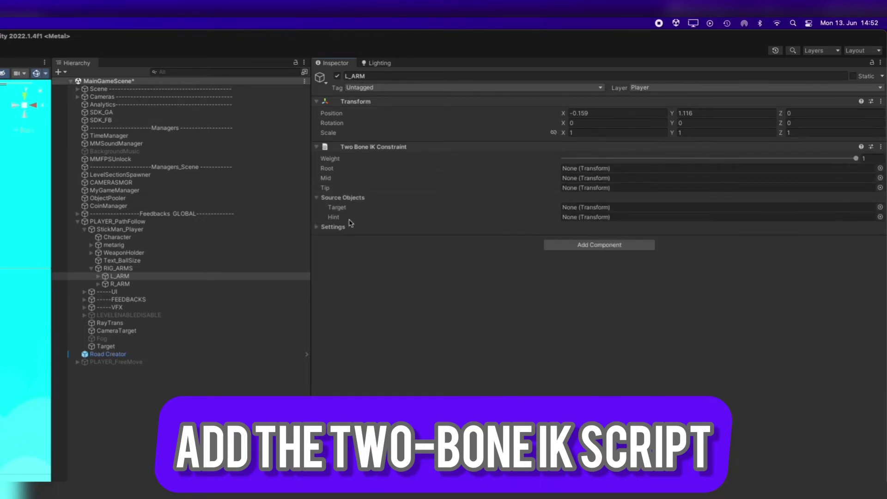
Assign L_ARM's child Target and Hint objects as the Target and Hint source objects of its Two Bone IK Constraint.
left_click(98, 276)
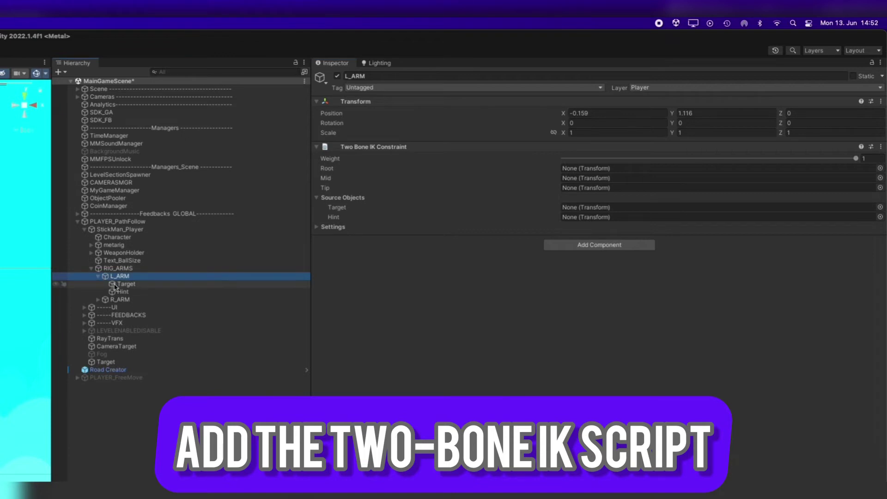
left_click_drag(115, 286, 552, 212)
left_click_drag(121, 295, 582, 212)
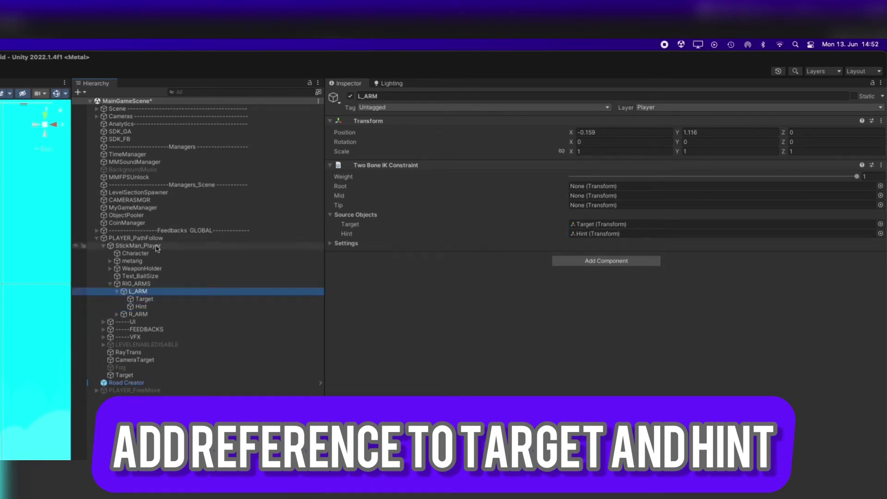
Expand the metarig skeleton through spine.003, shoulder.L and upper_arm.L down to the hand.L bone.
left_click(108, 262)
left_click(117, 269)
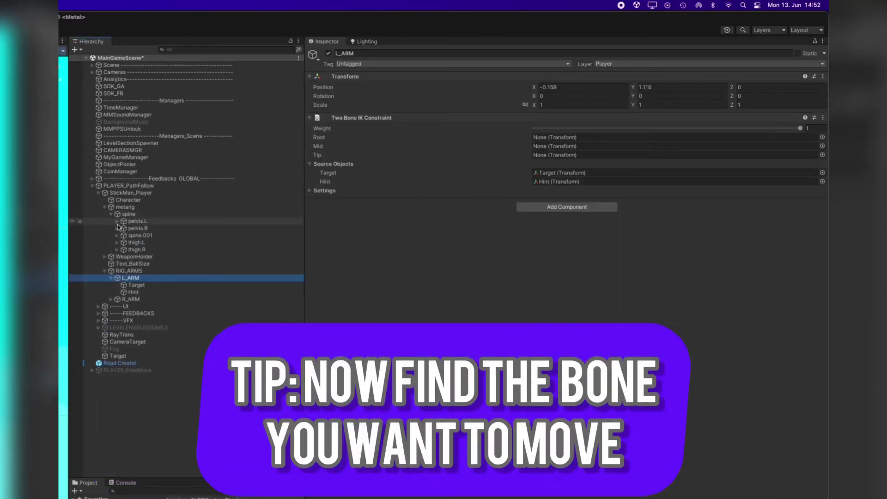
left_click(117, 235)
left_click(124, 242)
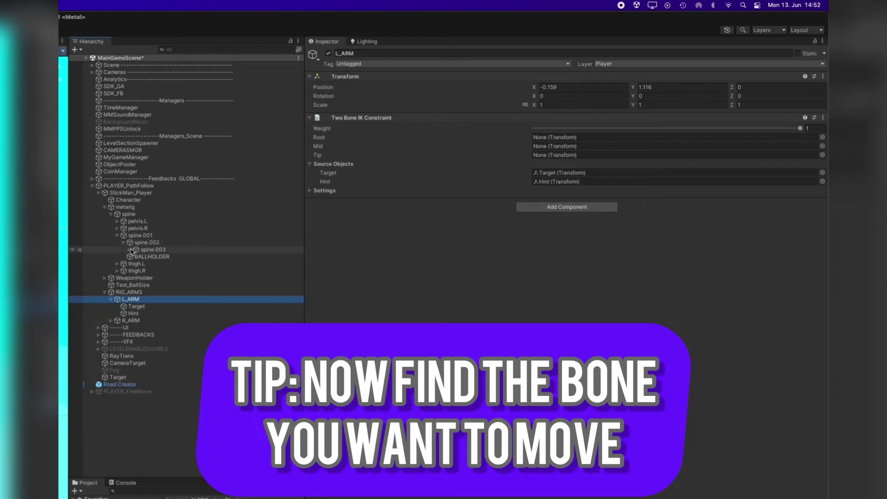
left_click(130, 249)
left_click(136, 256)
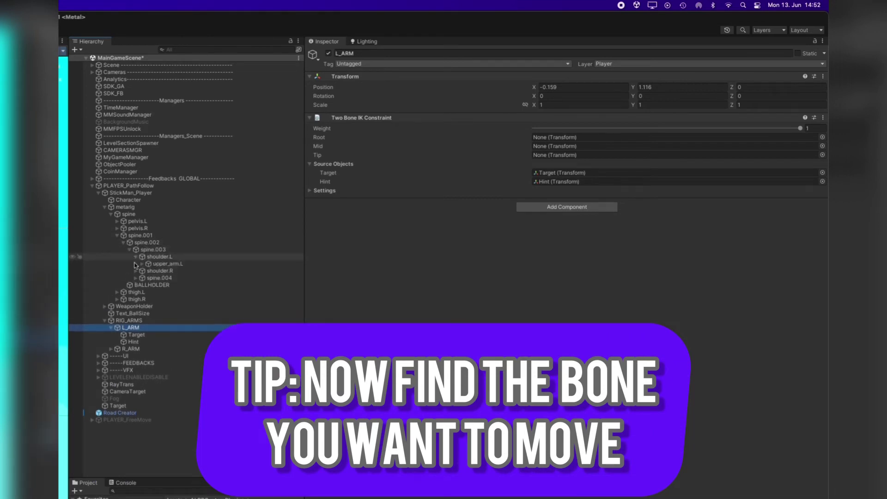
left_click(142, 264)
left_click(148, 270)
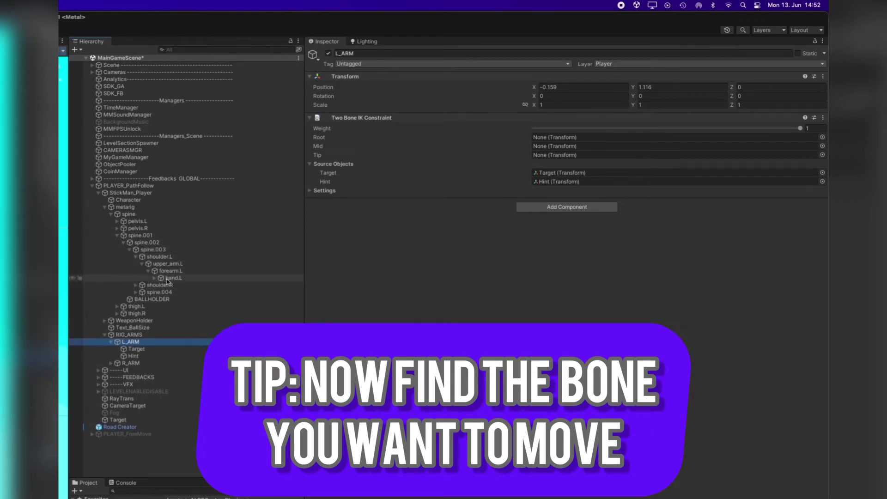
Assign the hand.L bone as the Tip of L_ARM's Two Bone IK Constraint.
left_click(153, 278)
left_click(153, 279)
left_click(171, 285)
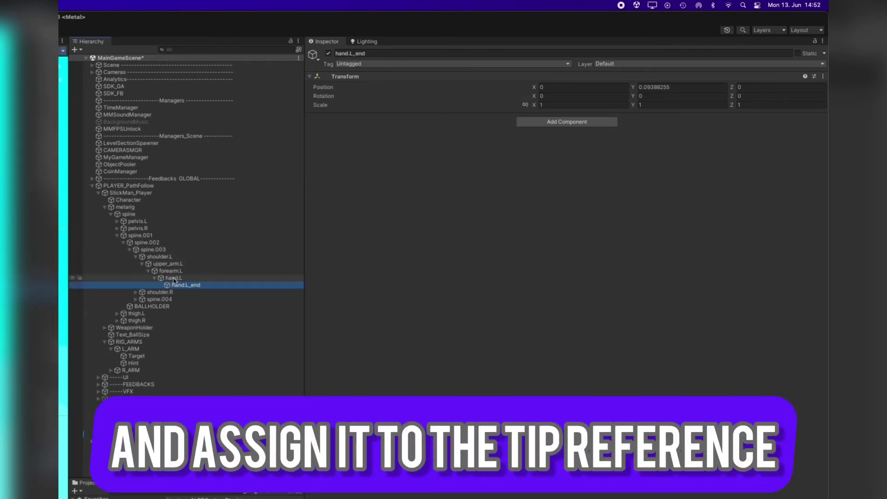
left_click(155, 279)
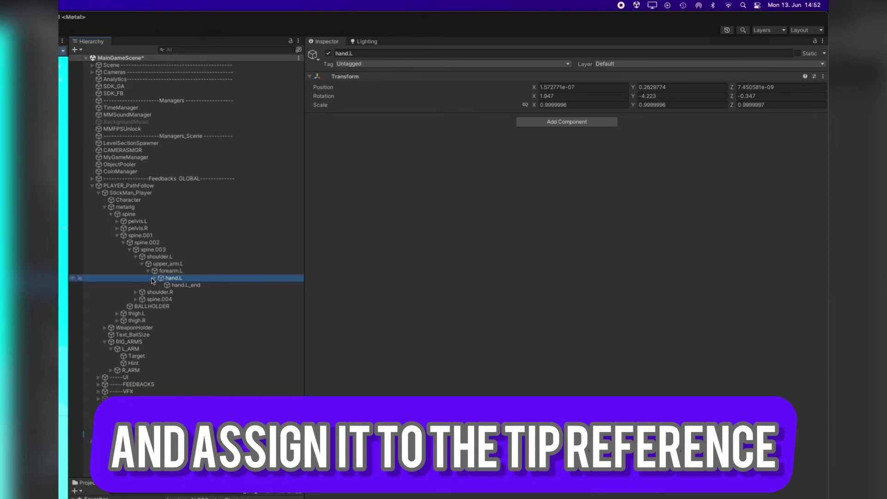
left_click(154, 278)
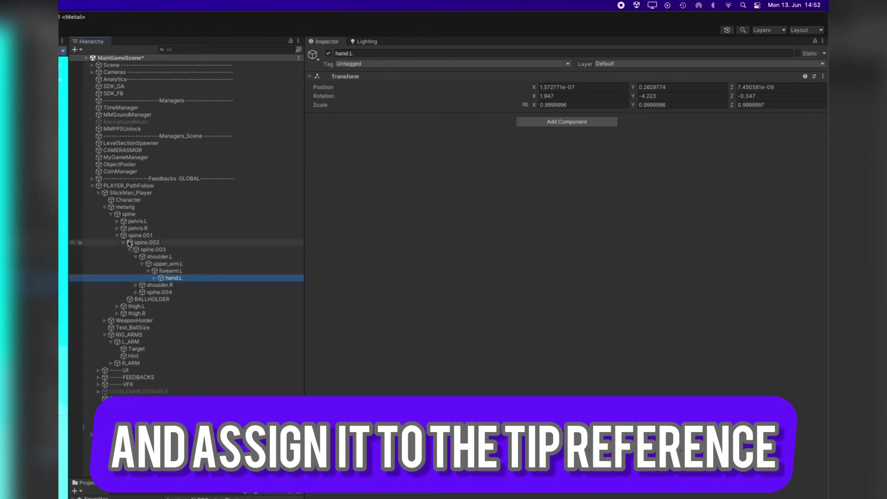
left_click(131, 342)
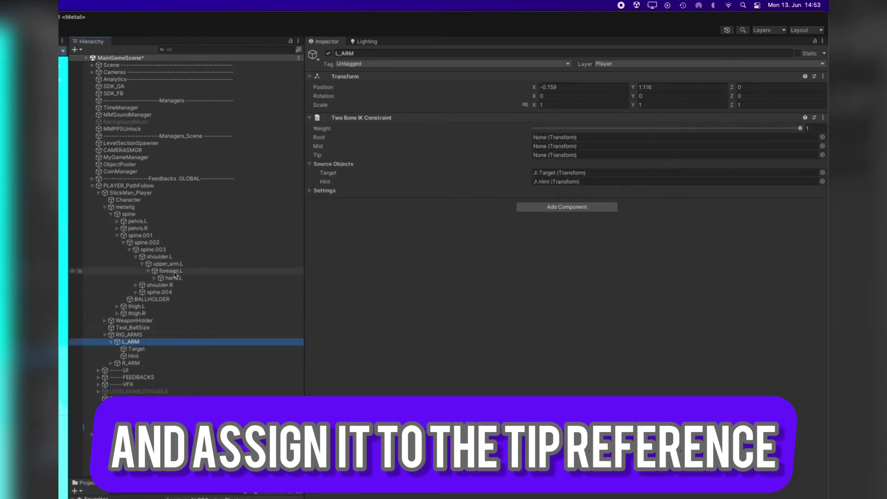
left_click_drag(174, 280, 555, 158)
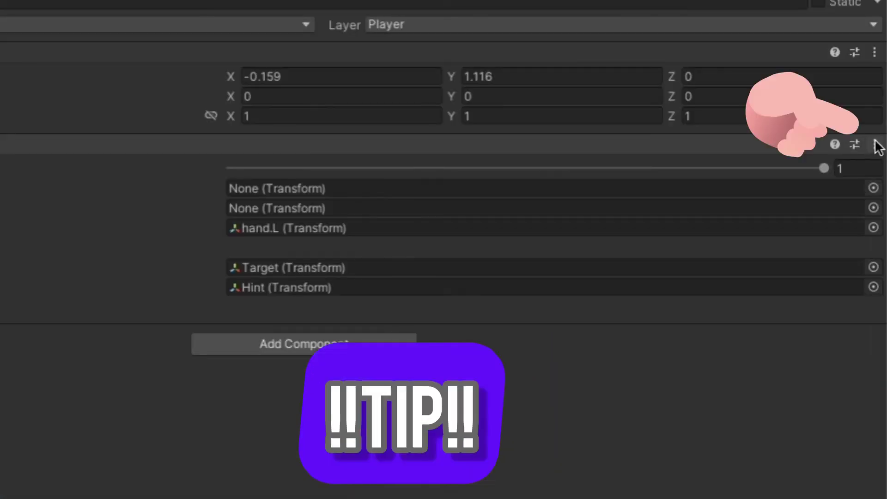
Run Auto Setup from Tip Transform on L_ARM's constraint and check its root bone in the skeleton.
left_click(823, 117)
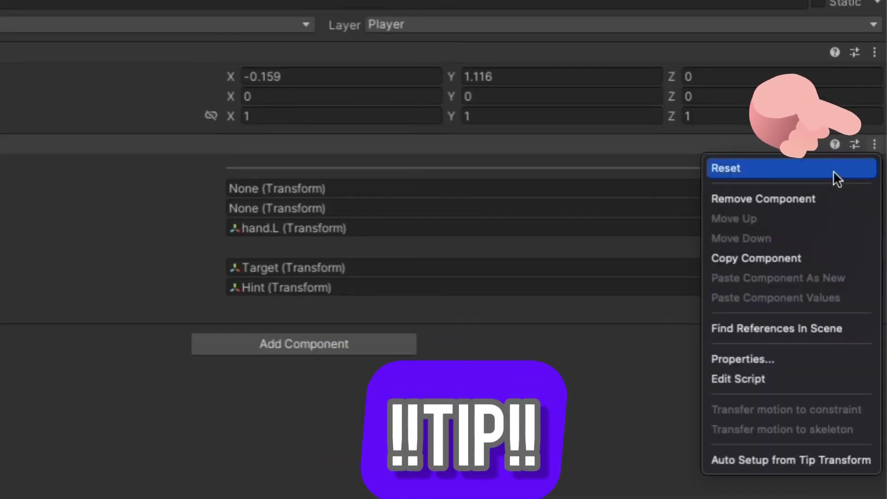
left_click(761, 460)
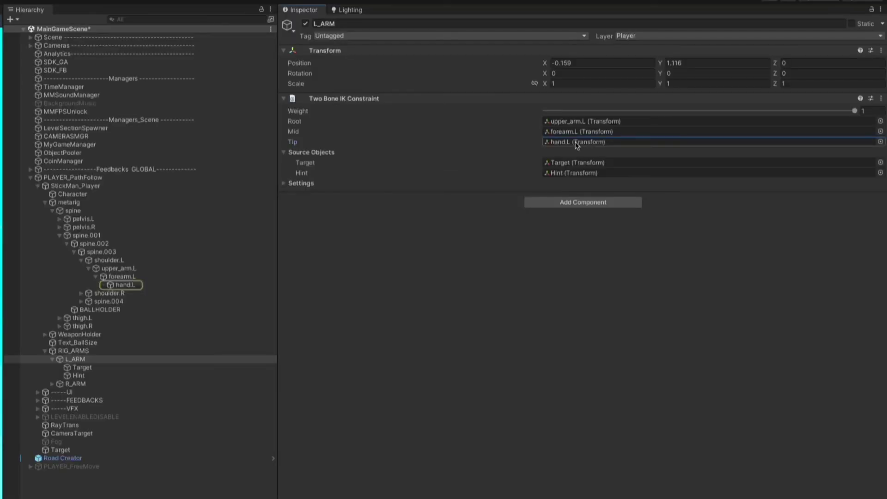
left_click(566, 122)
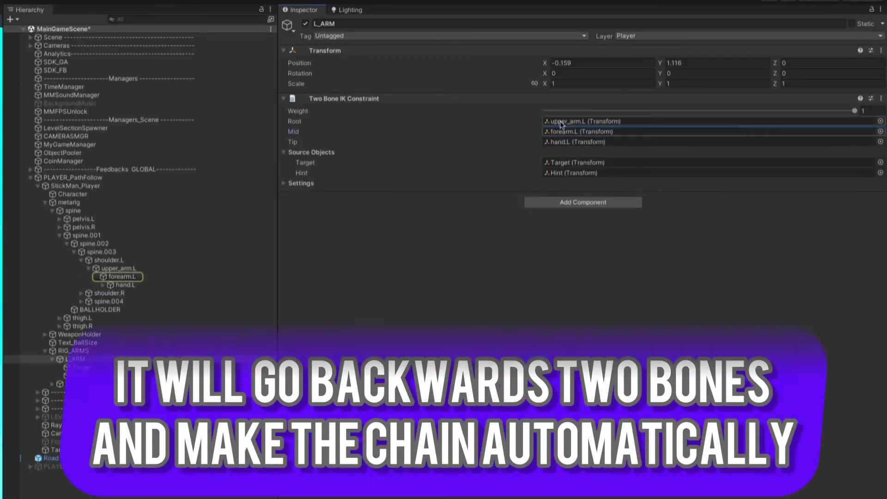
left_click(115, 279)
left_click(63, 270)
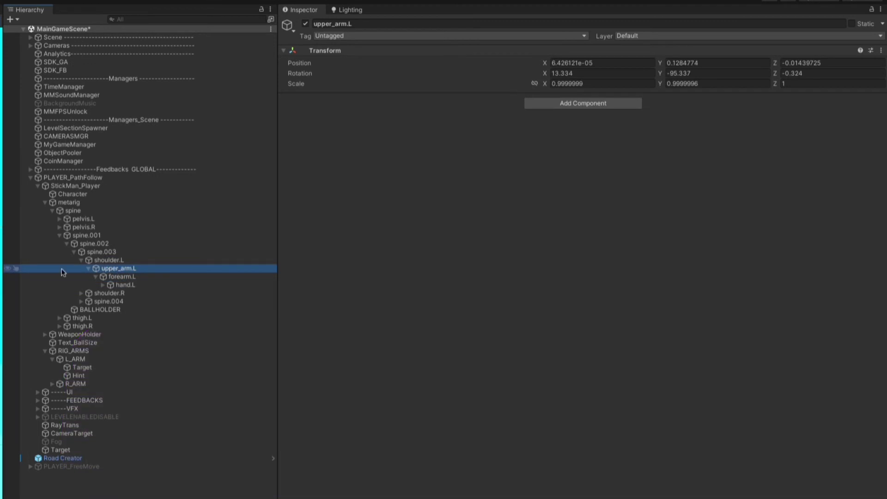
Expand the right arm's bones from shoulder.R down to hand.R, keeping spine.004 collapsed.
left_click(82, 302)
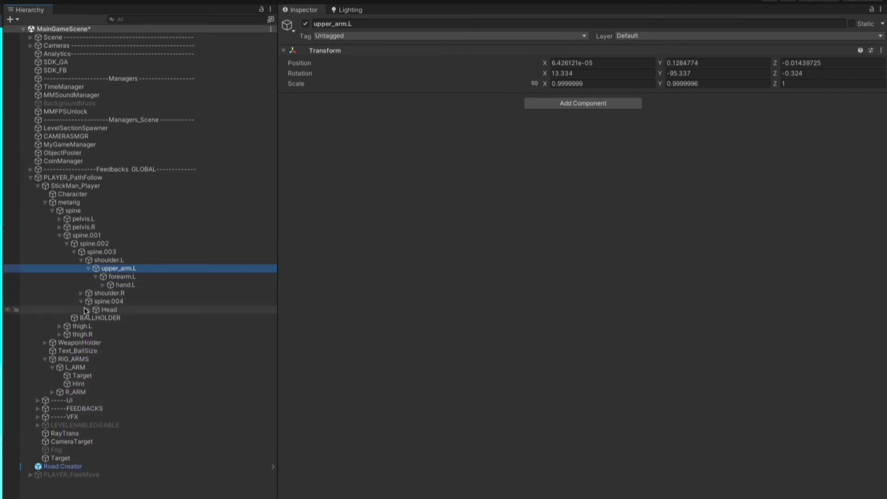
left_click(81, 301)
left_click(82, 293)
left_click(89, 302)
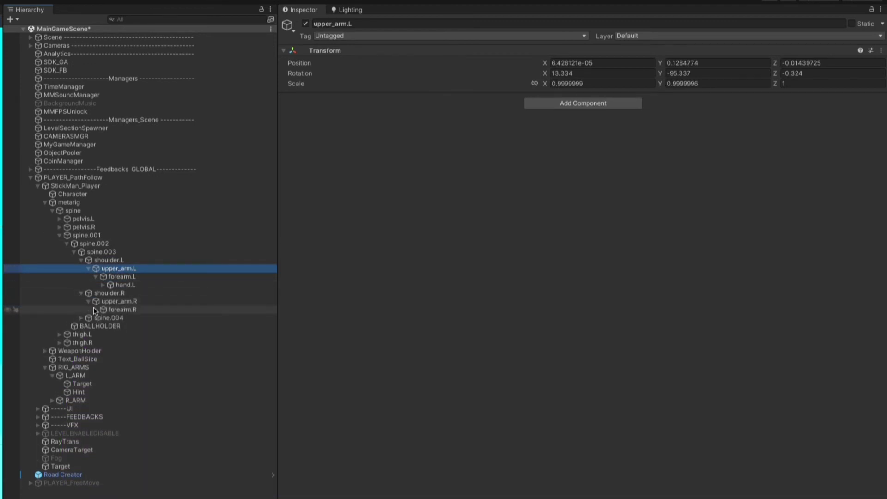
left_click(95, 309)
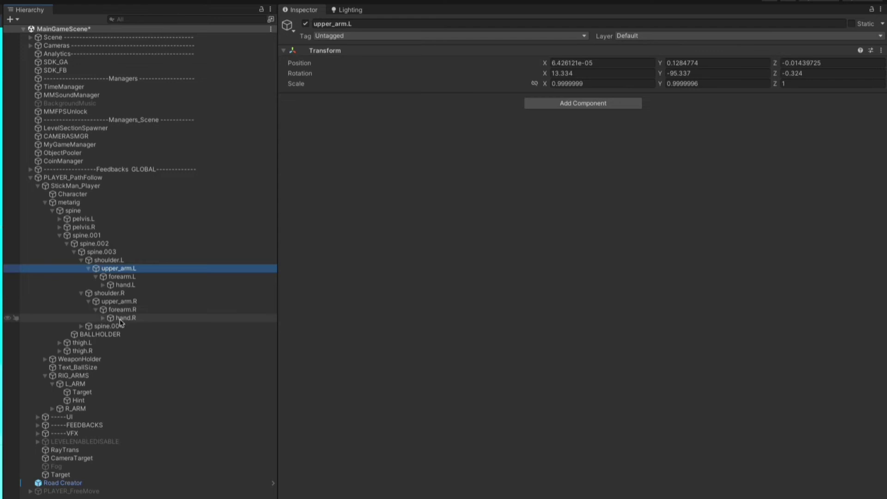
Add a Two Bone IK Constraint to R_ARM and assign its child Target and Hint as source objects.
left_click(69, 384)
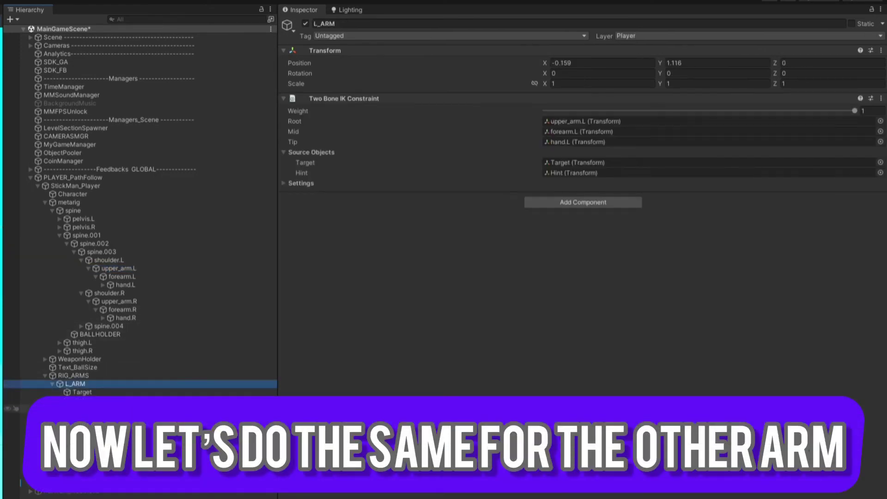
left_click(76, 409)
left_click(602, 103)
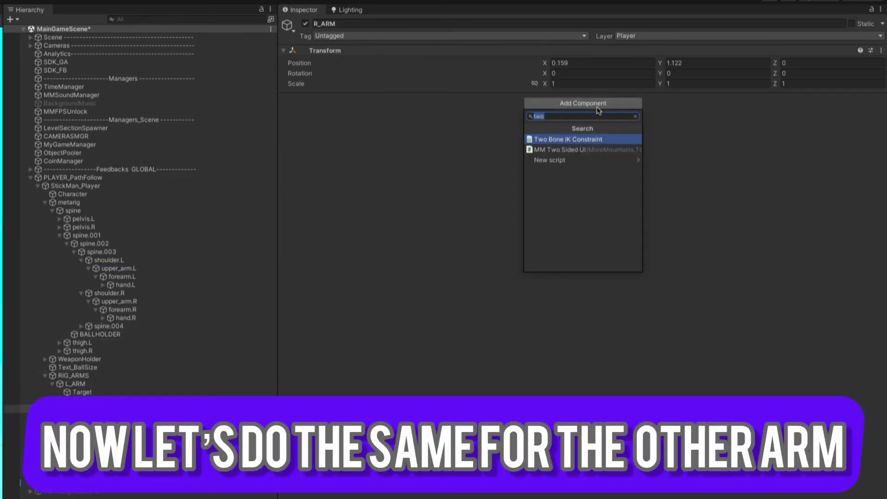
type("two")
key("Return")
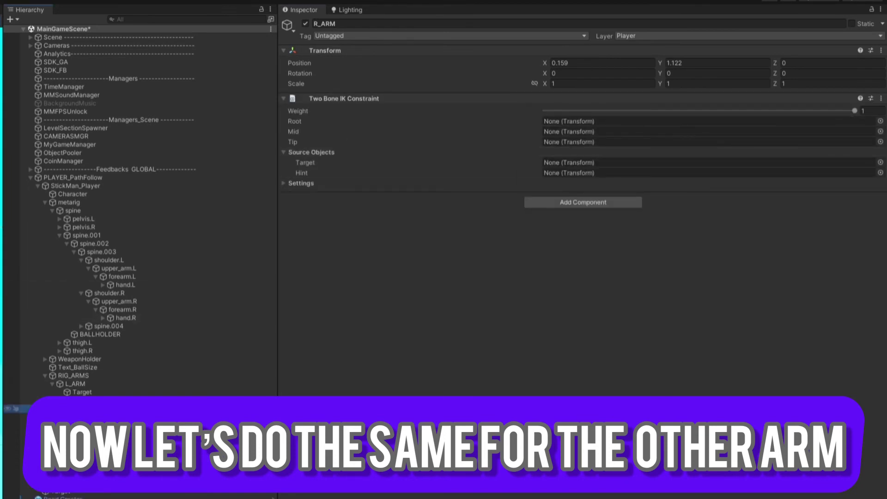
left_click_drag(82, 417, 557, 163)
left_click_drag(79, 425, 558, 174)
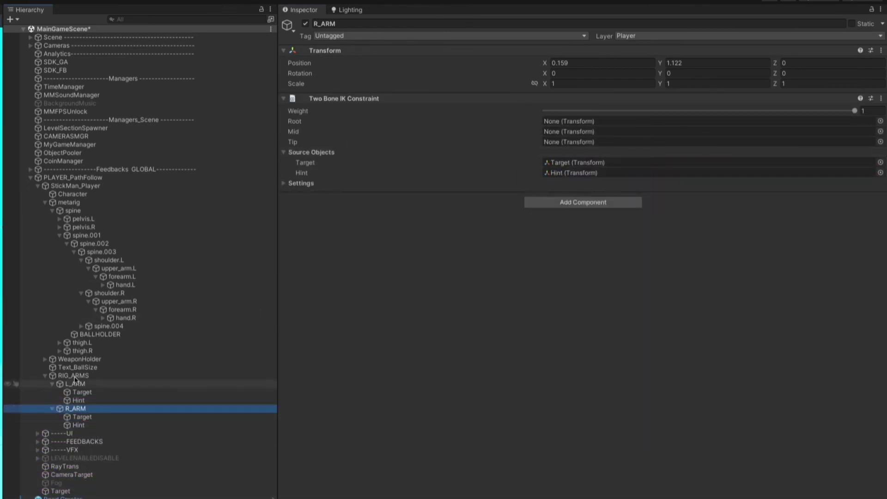
Assign hand.R as the Tip of R_ARM's constraint and run Auto Setup from Tip Transform to fill the chain.
left_click_drag(126, 318, 573, 145)
left_click(881, 99)
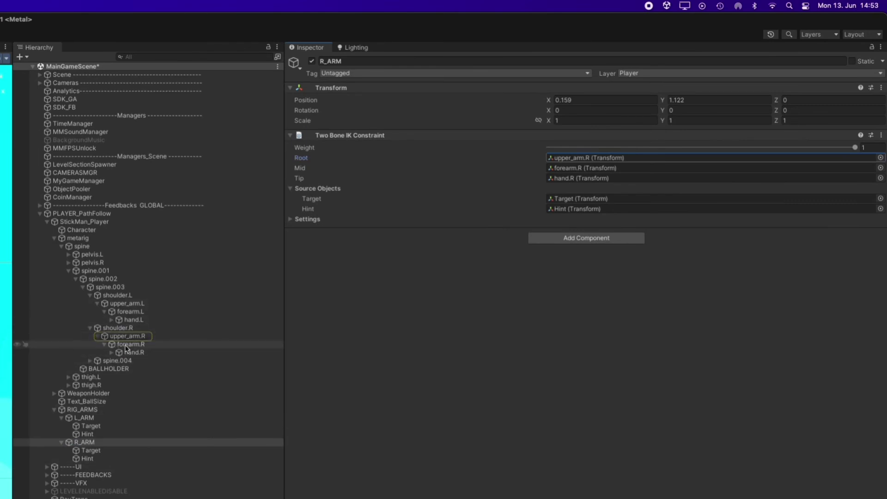
left_click(115, 337)
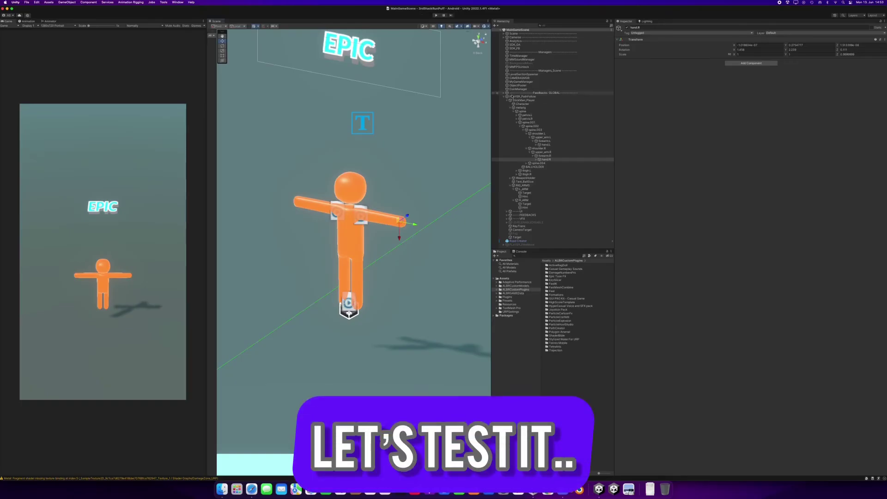
Play the scene and move L_ARM's Target outward to test the arm's IK, switching to the Rotate tool.
left_click(520, 101)
left_click(436, 16)
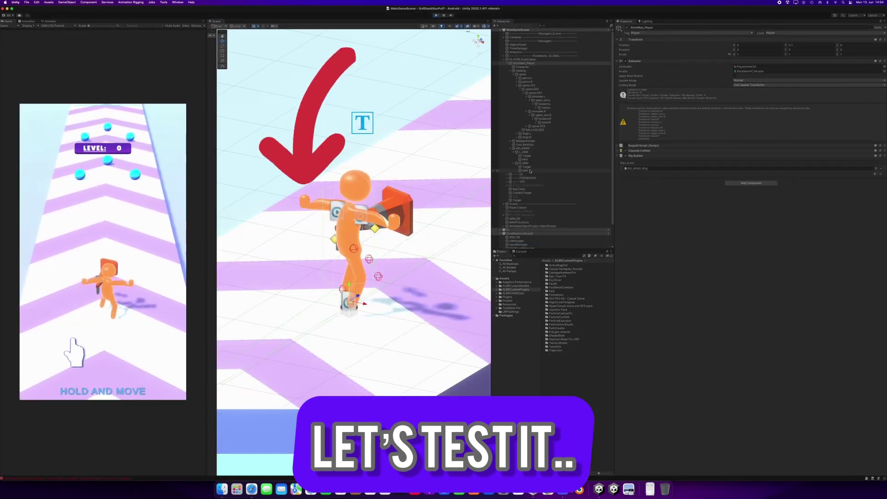
left_click(525, 171)
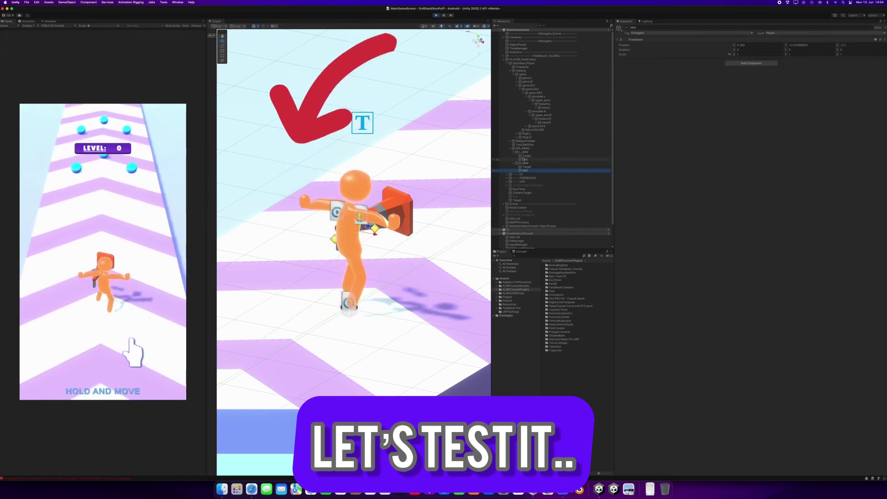
left_click(525, 156)
left_click_drag(302, 197, 252, 183)
key("e")
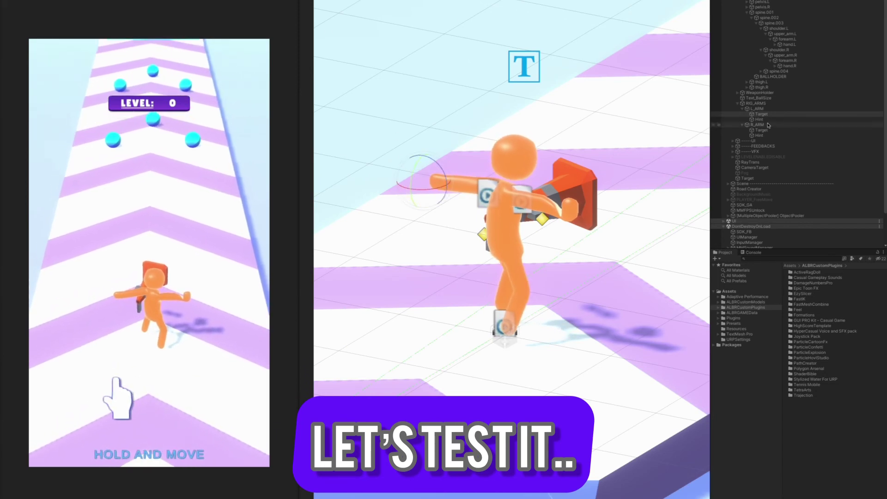
Move R_ARM's Target in the running scene to test the right arm's IK.
left_click(573, 209)
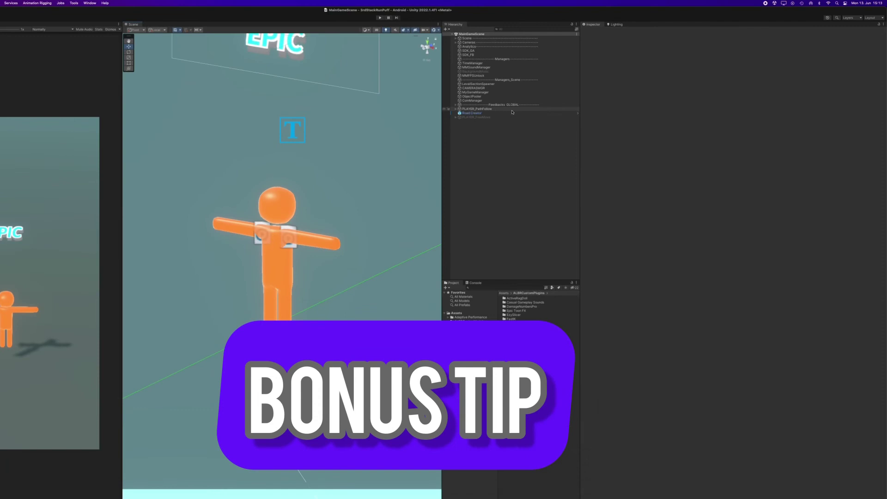
Run Bone Renderer Setup on StickMan_Player under PLAYER_PathFollow to draw its skeleton in the scene.
left_click(479, 109)
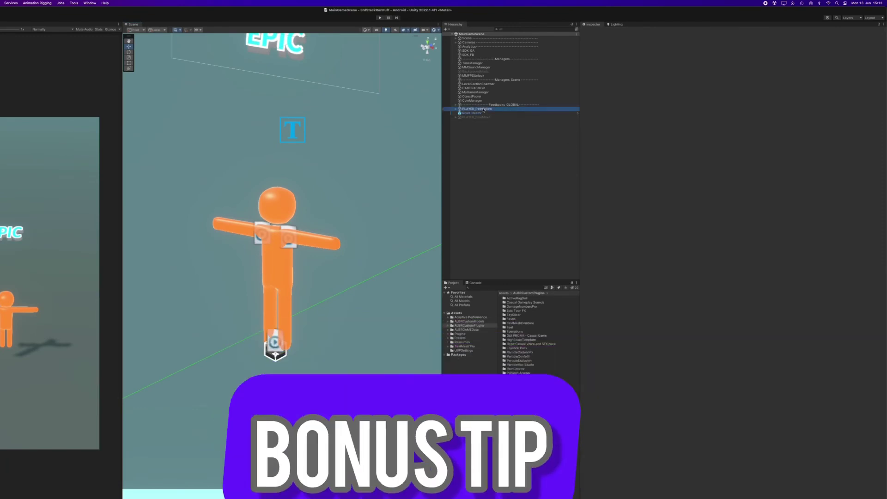
left_click(456, 109)
left_click(479, 114)
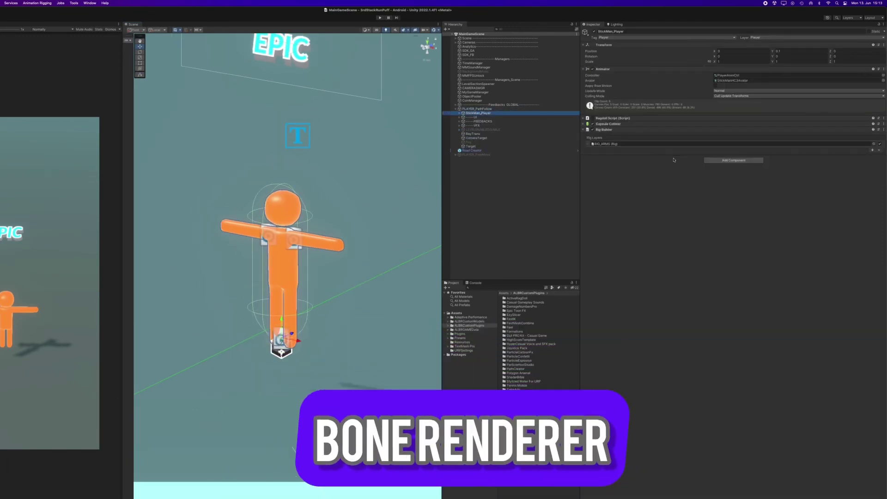
left_click(37, 3)
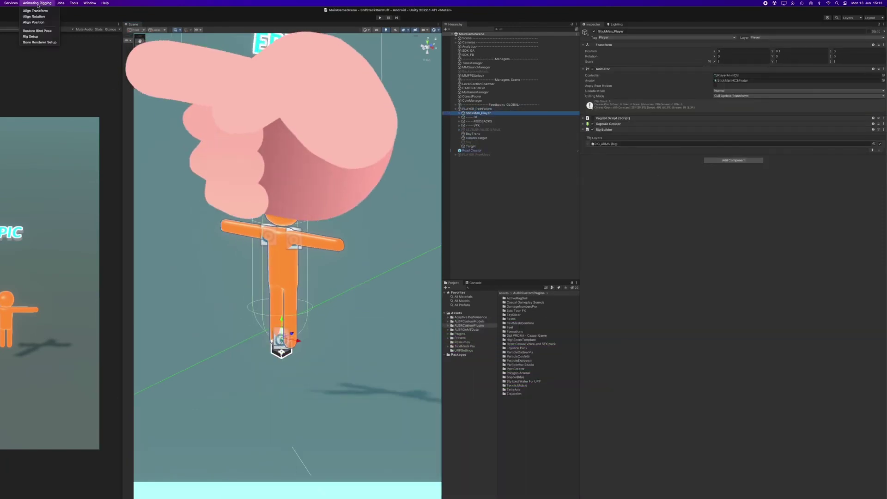
left_click(30, 42)
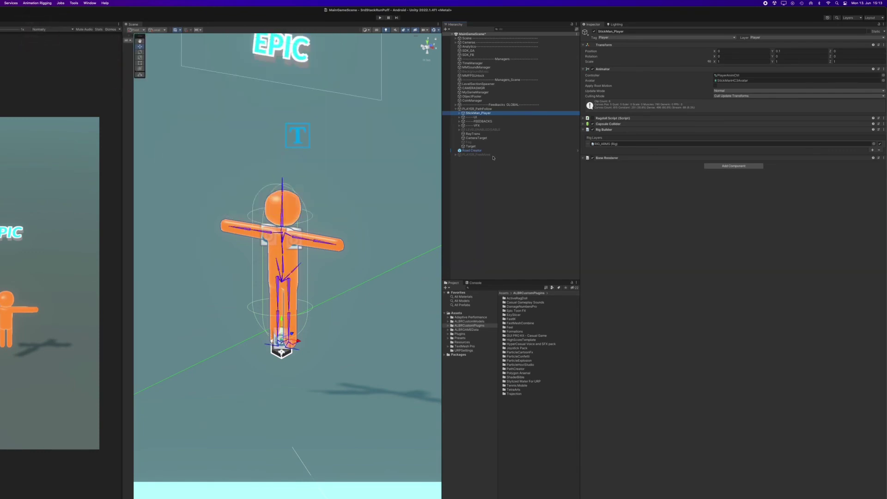
Expand the Bone Renderer component, try the Box bone shape and set the shape to Line.
left_click(583, 158)
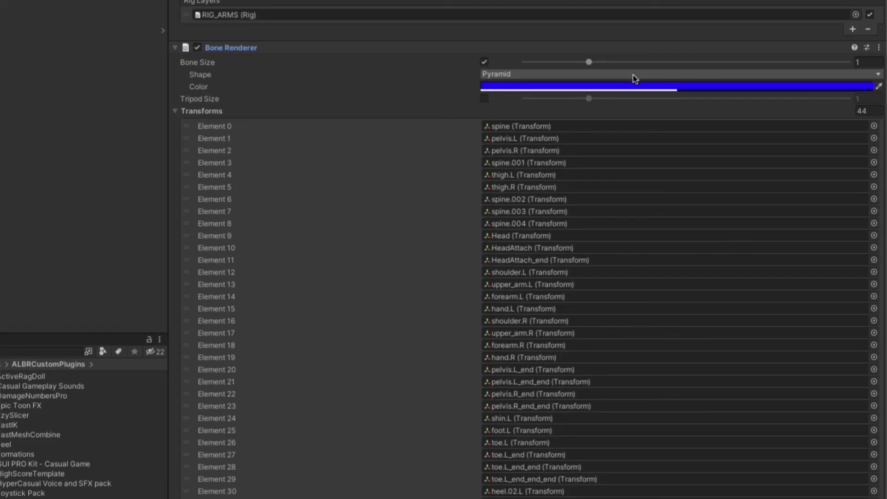
left_click(778, 170)
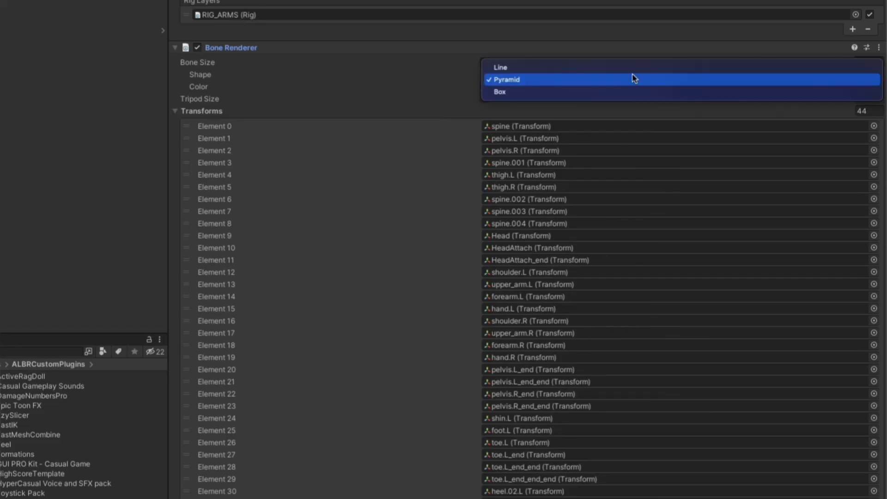
left_click(543, 92)
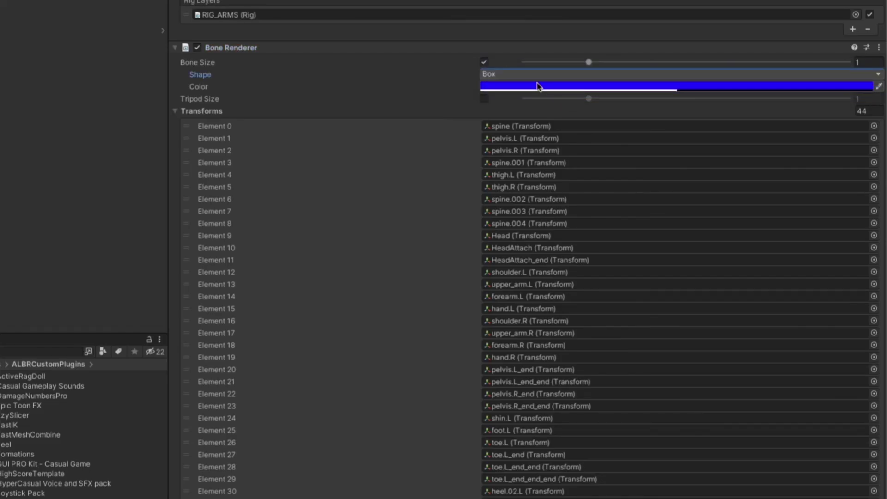
left_click(536, 77)
left_click(528, 62)
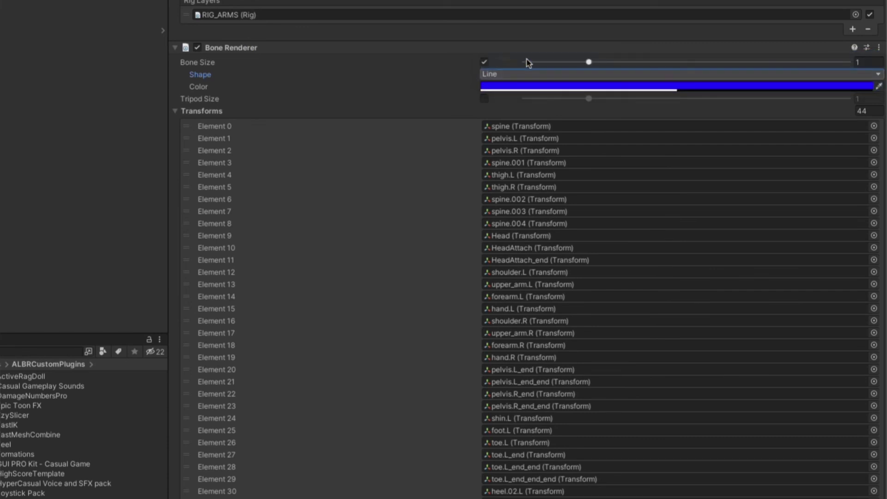